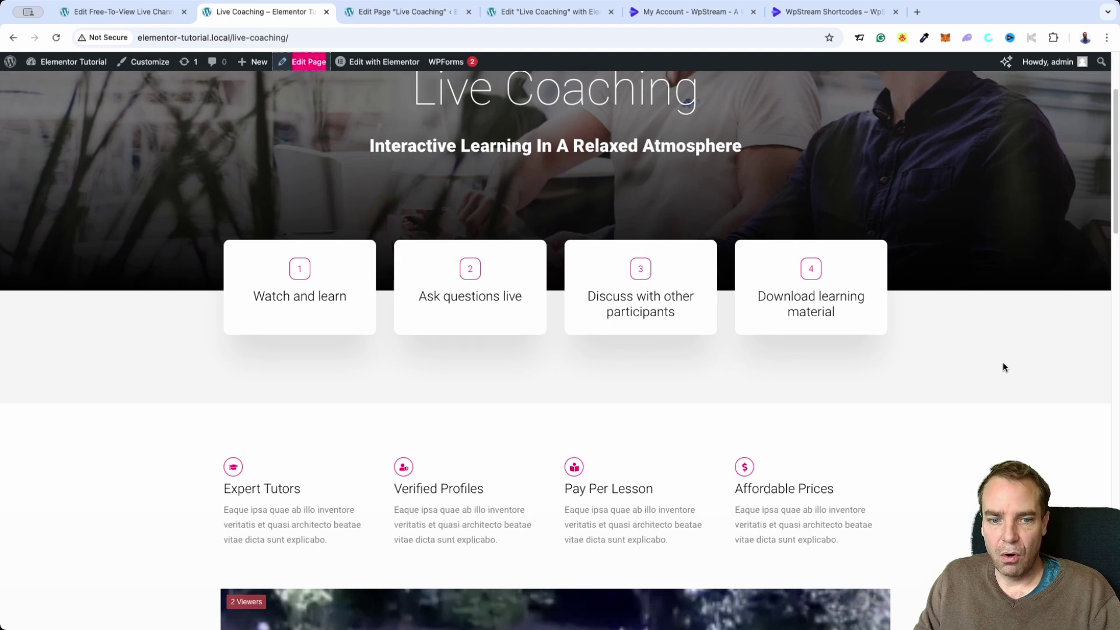
scroll(939, 411, "up", 4)
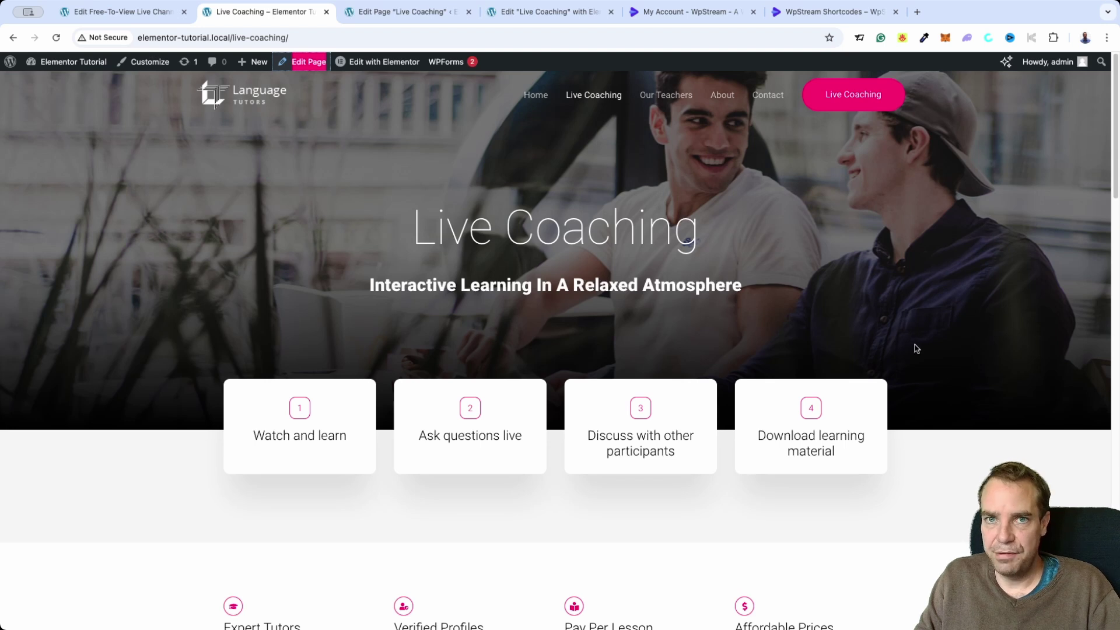
Scroll through the open page, then bring the Live Coaching browser tab back into view
scroll(919, 375, "down", 2)
scroll(920, 380, "down", 5)
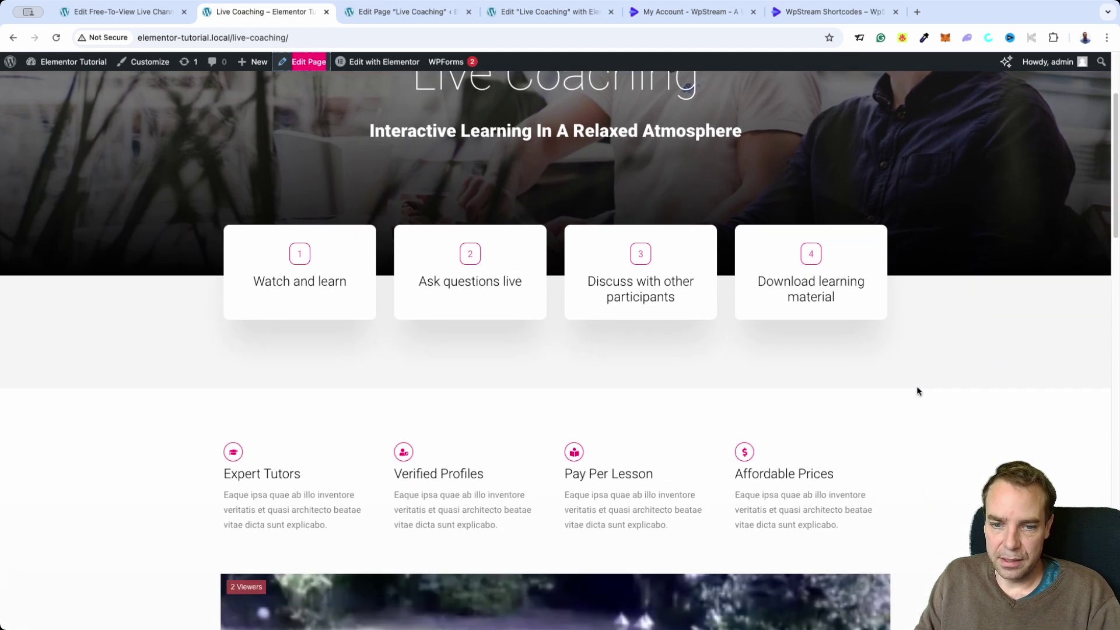
scroll(989, 411, "down", 4)
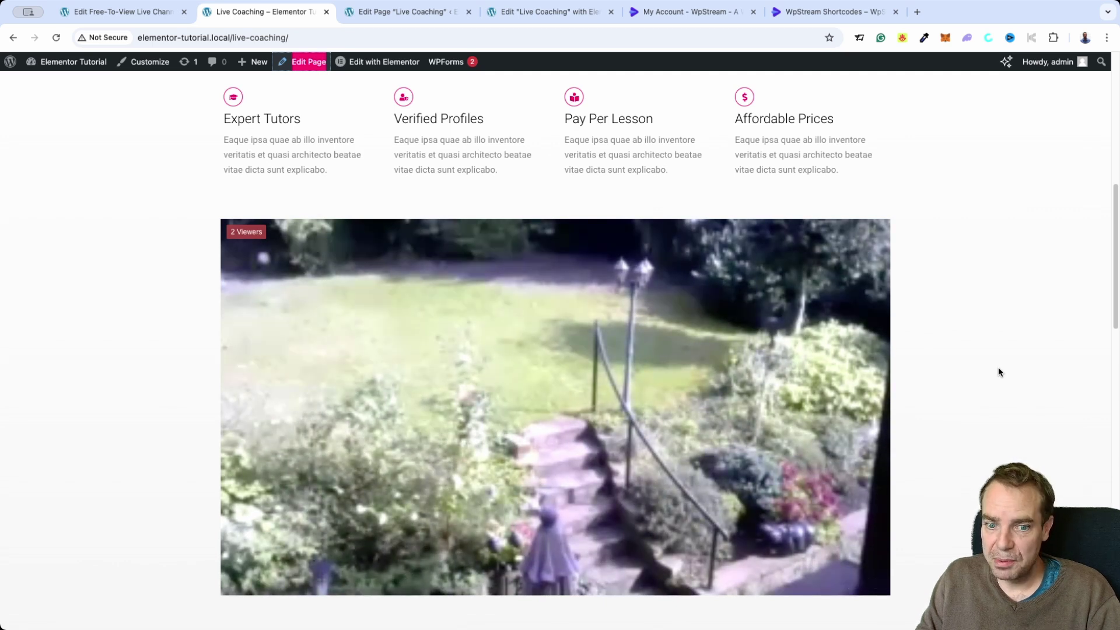
scroll(997, 382, "down", 1)
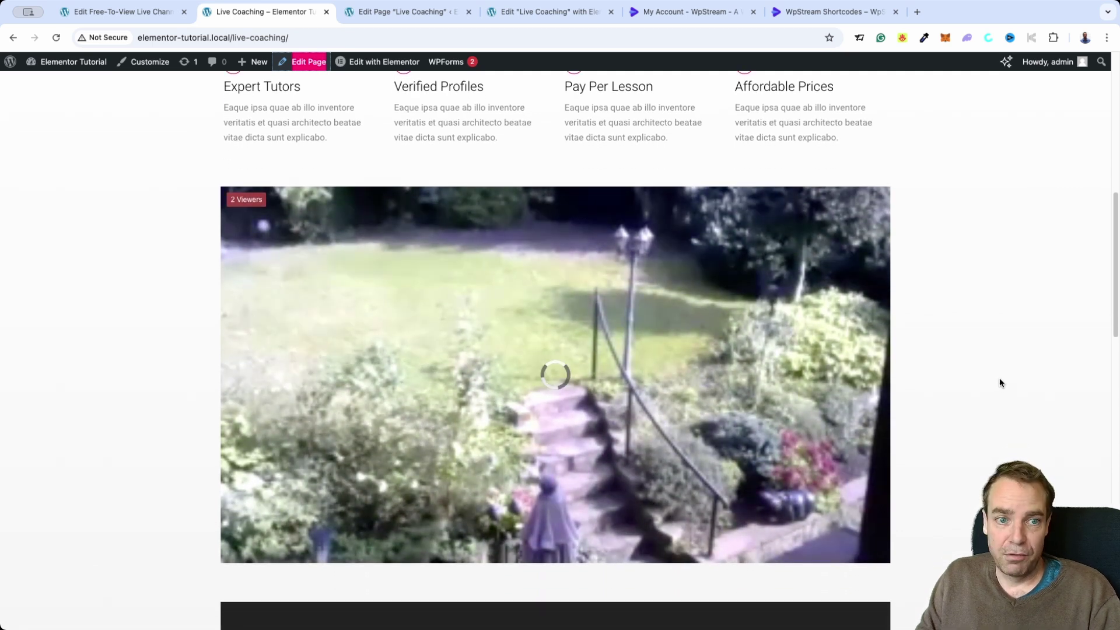
mouse_move(842, 290)
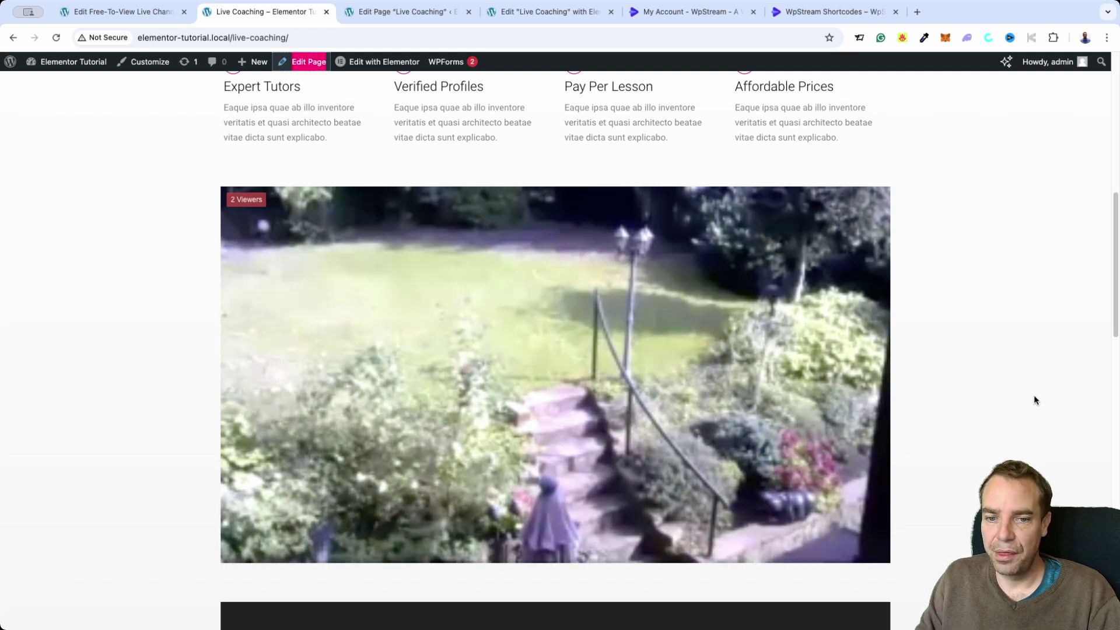
scroll(1033, 400, "down", 1)
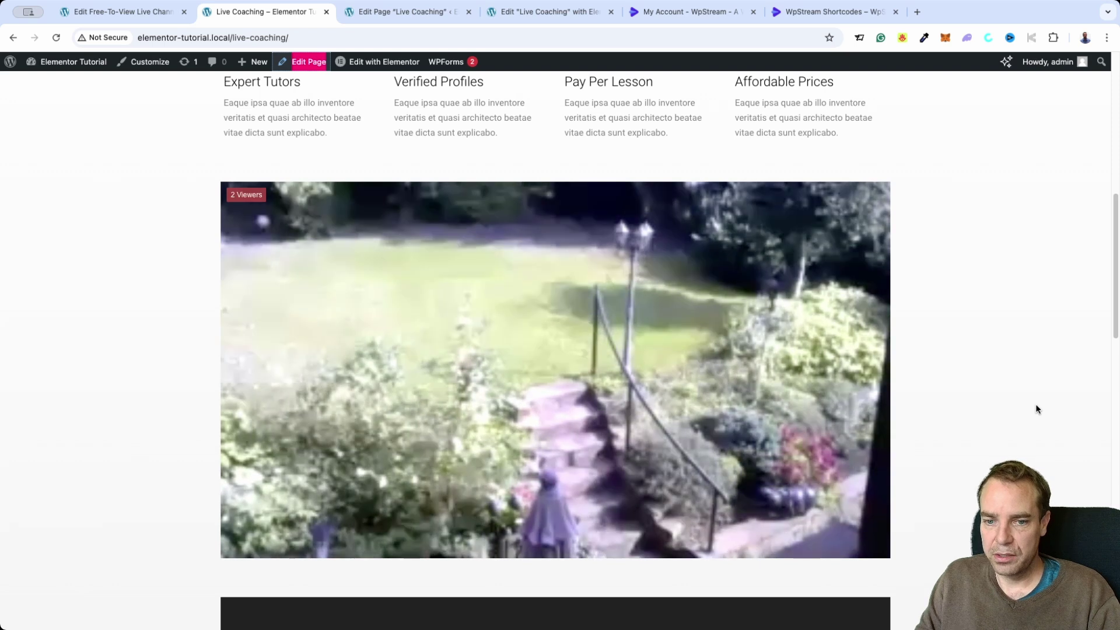
mouse_move(816, 387)
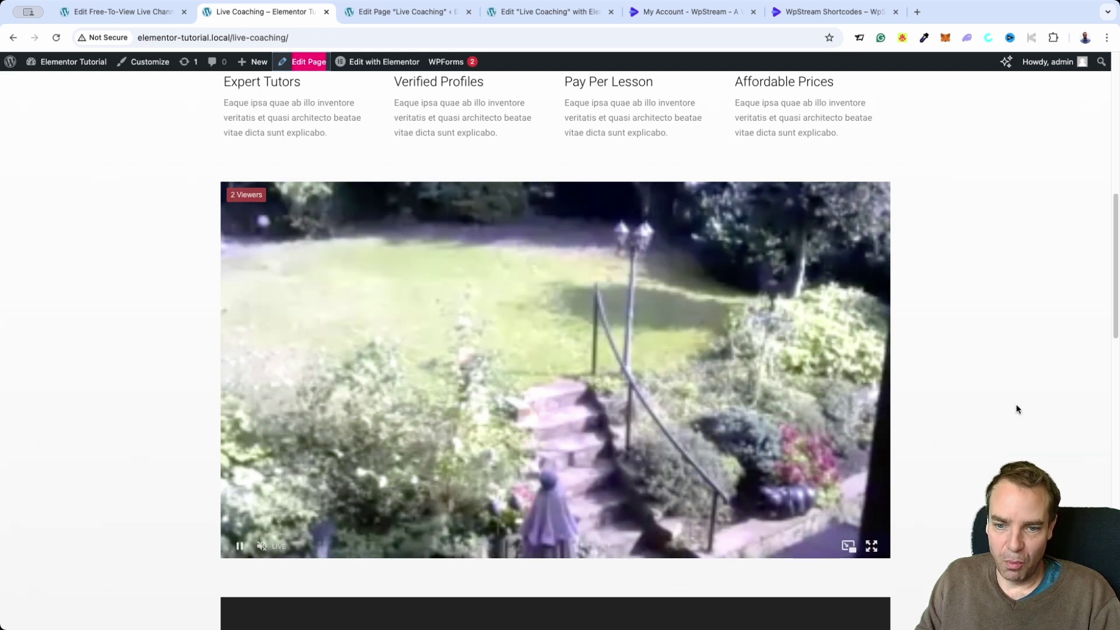
scroll(1030, 423, "down", 5)
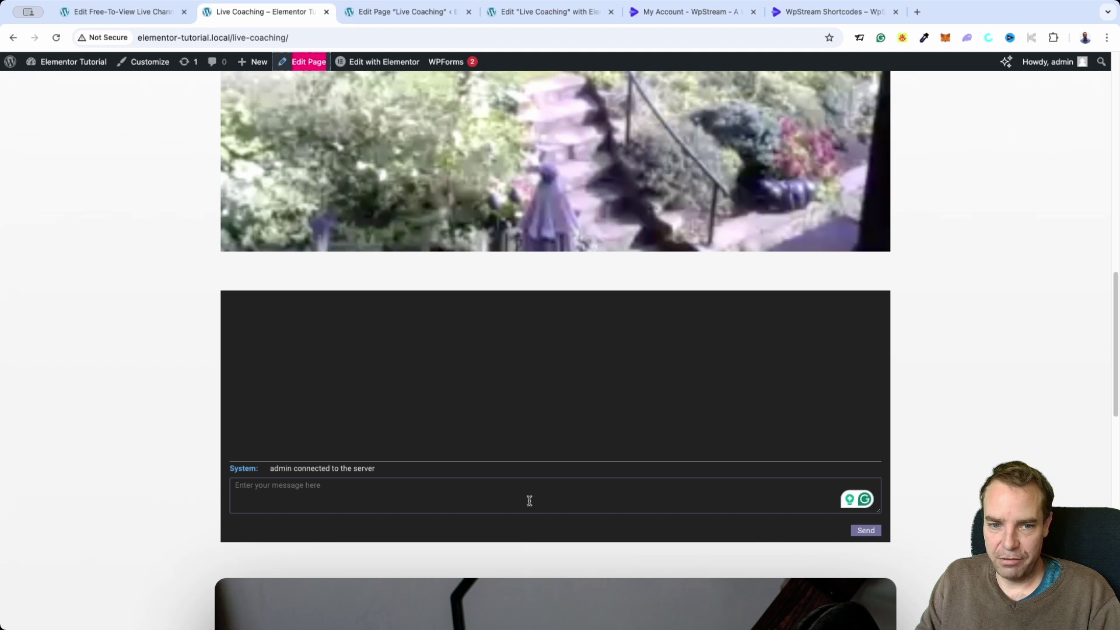
scroll(939, 449, "up", 2)
scroll(939, 470, "up", 1)
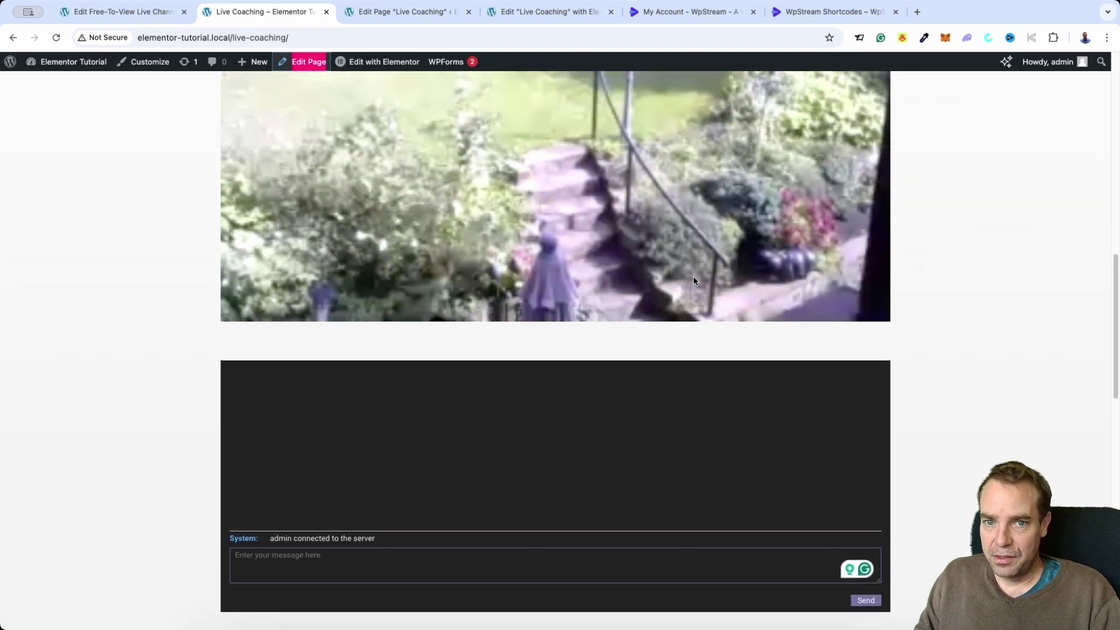
scroll(925, 383, "up", 1)
scroll(924, 387, "down", 2)
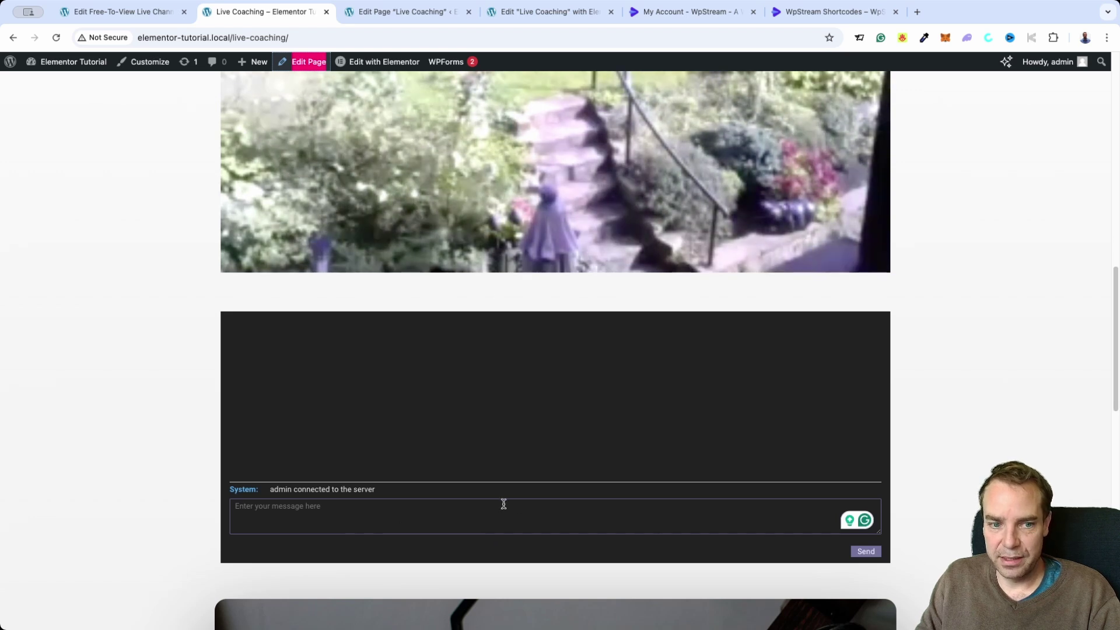
scroll(502, 504, "up", 1)
scroll(555, 350, "up", 5)
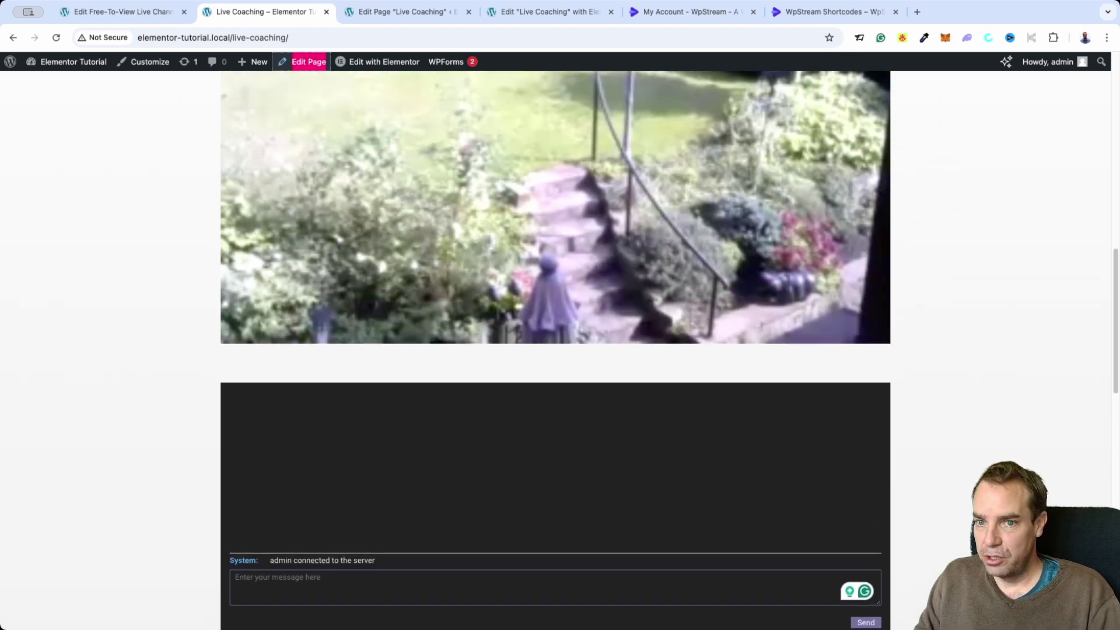
scroll(555, 350, "up", 2)
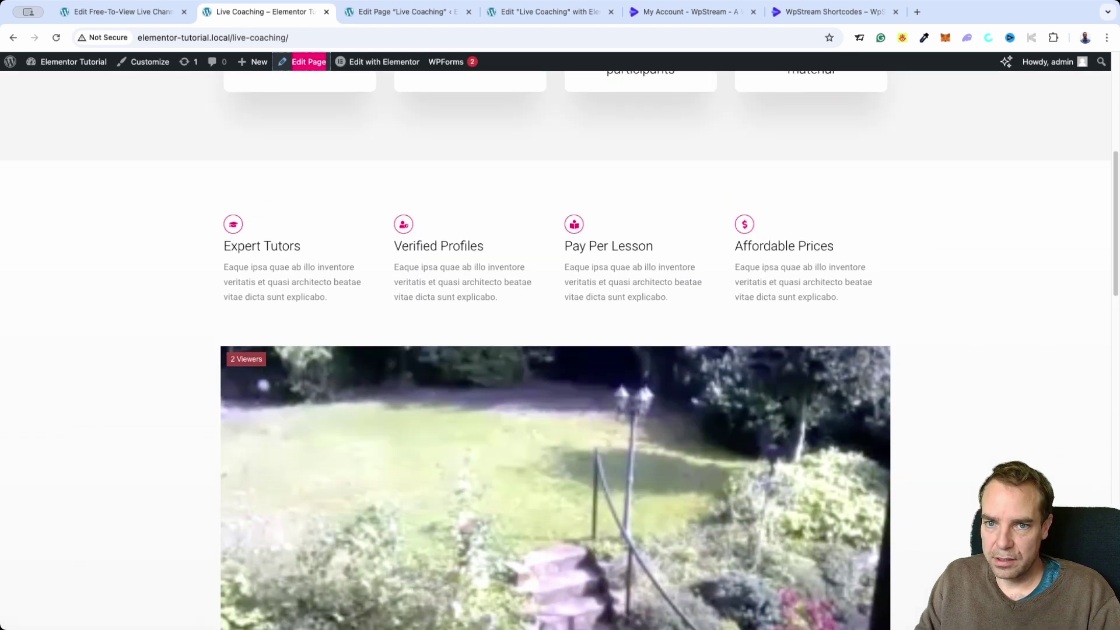
scroll(556, 349, "down", 3)
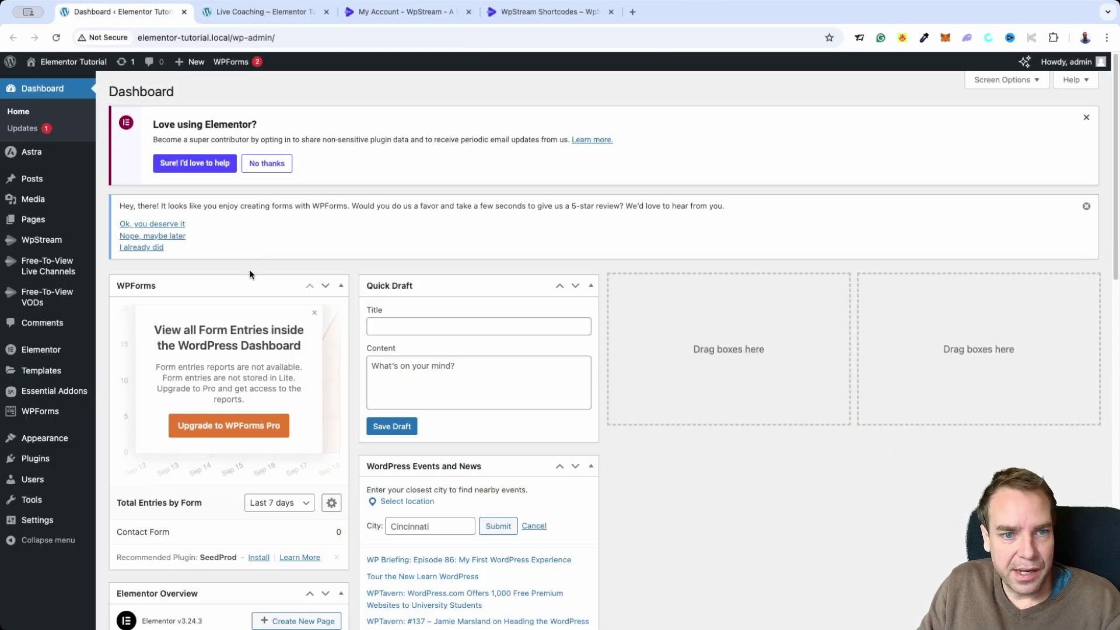
left_click(238, 14)
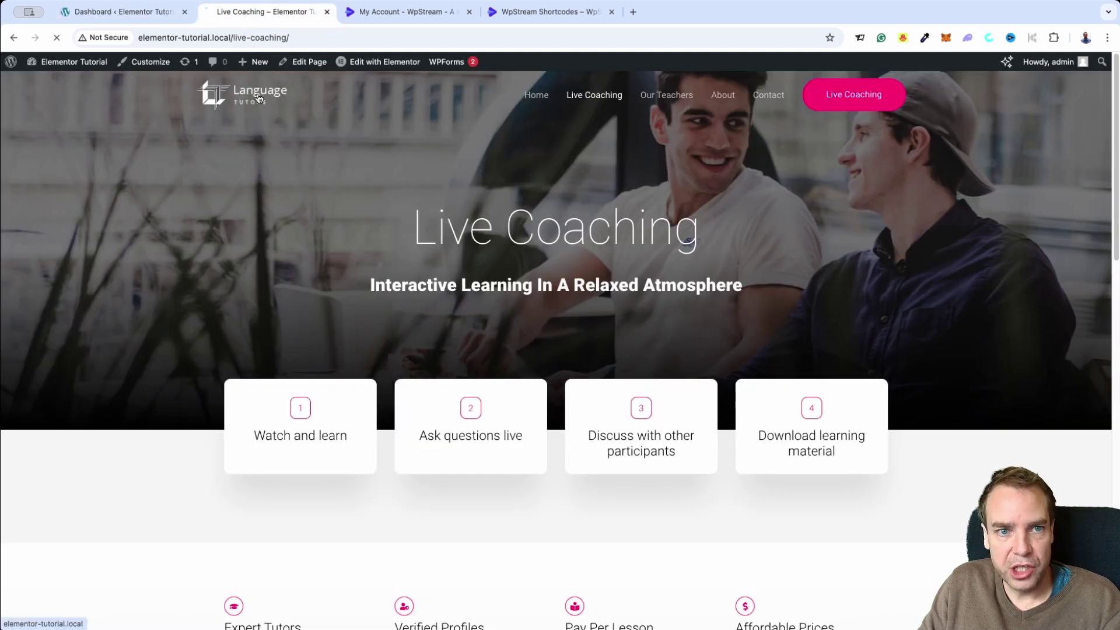
Go to the site's home page through the Language Tutors header logo
left_click(277, 113)
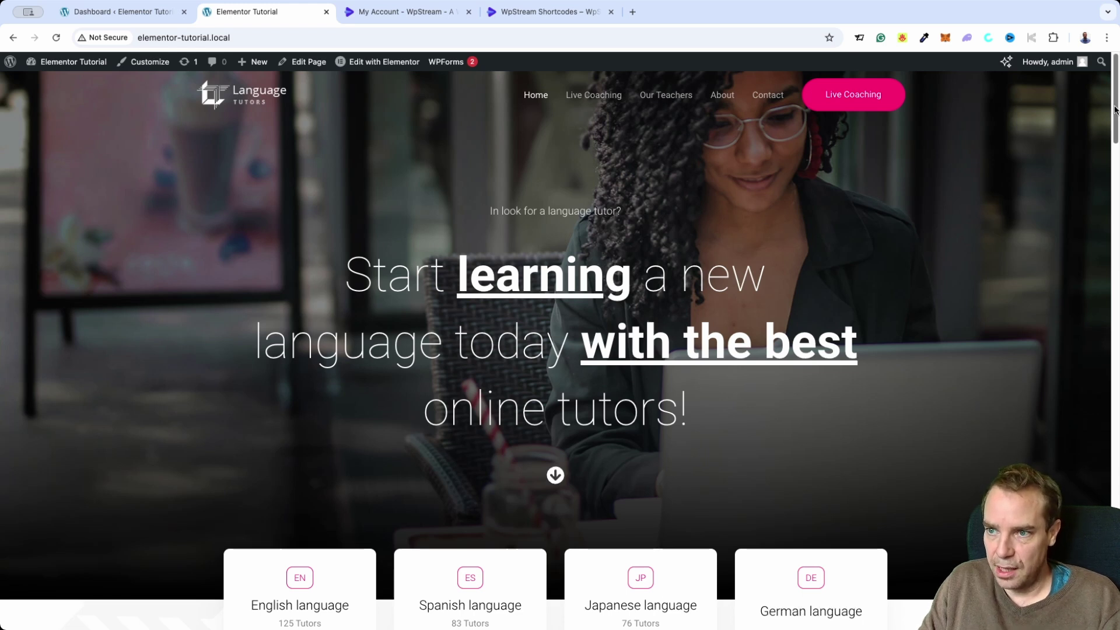
Scroll the Live Coaching page down and back up to its four learning steps
scroll(1113, 110, "down", 1)
scroll(1114, 109, "up", 1)
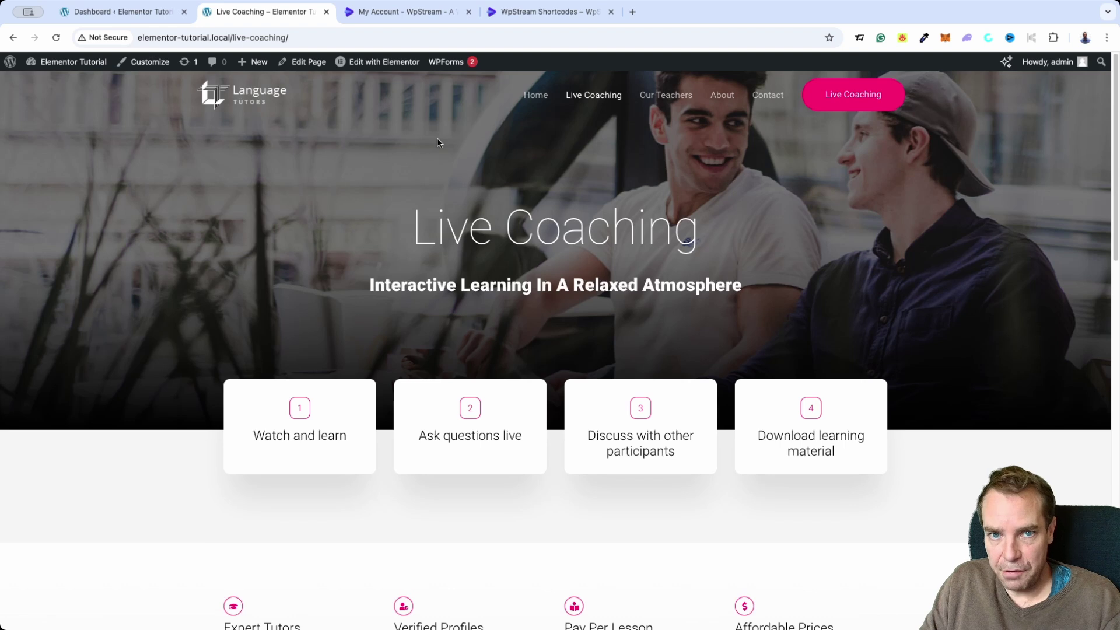
Switch to the My Account - WpStream tab showing the Free Trial dashboard
left_click(389, 17)
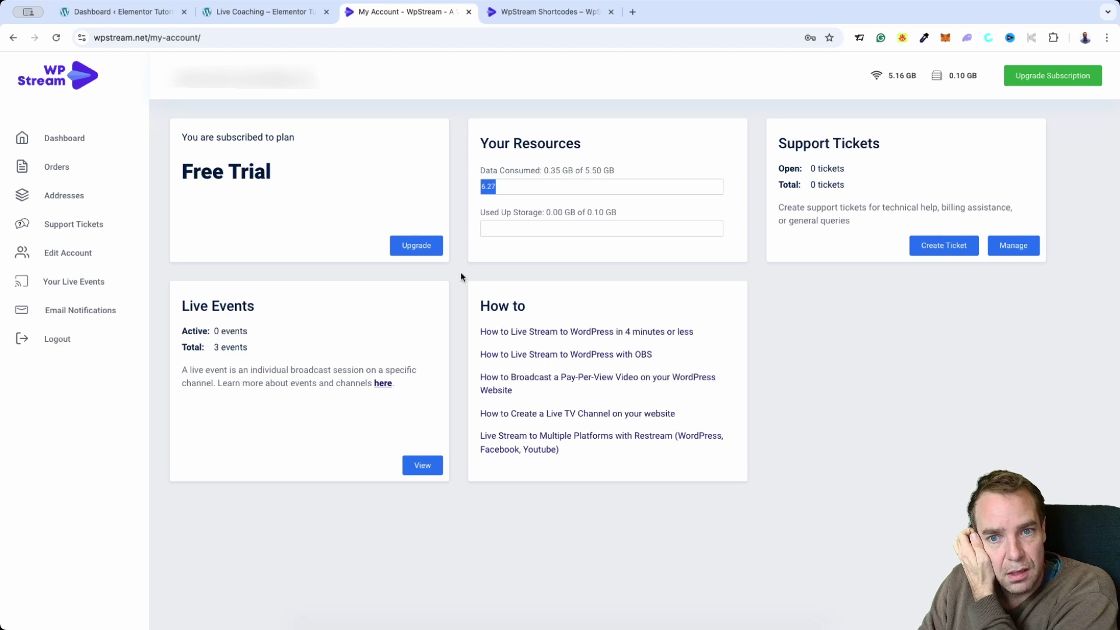
Start loading the WpStream upgrade pricing, cancel it, and return to the WordPress Dashboard tab
left_click(431, 250)
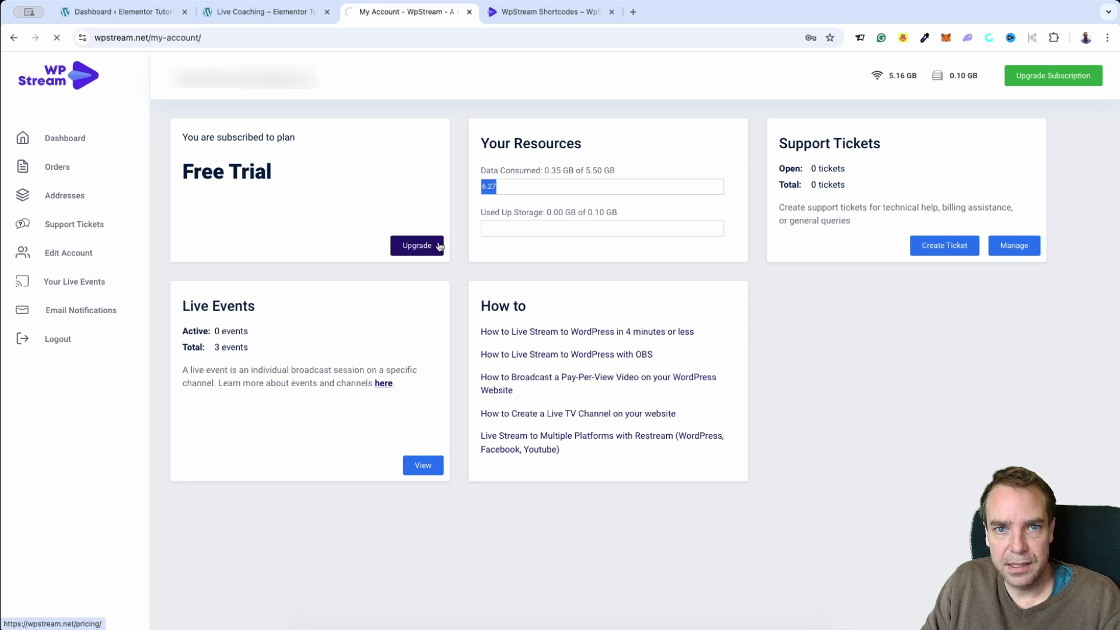
left_click(57, 38)
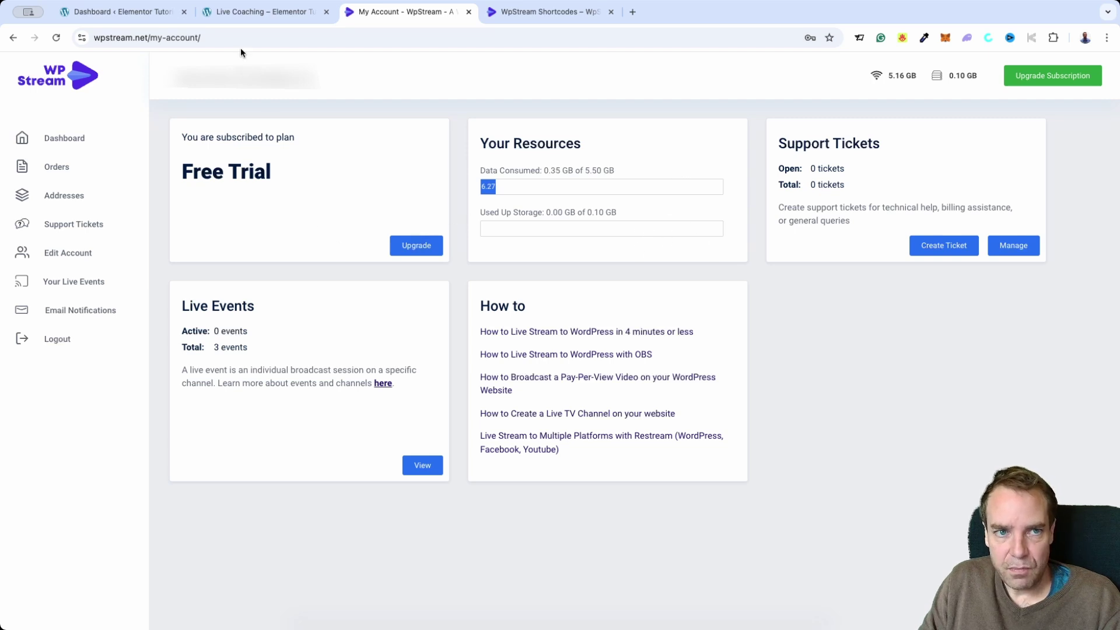
left_click(152, 12)
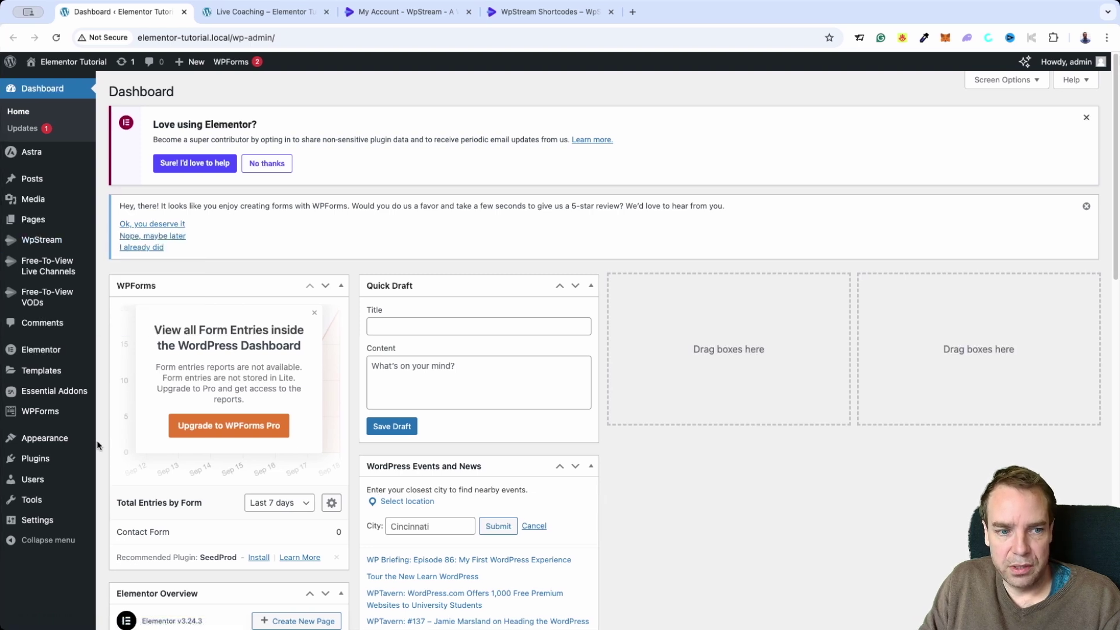
Install and activate the WpStream live-streaming plugin found by searching 'wpstream'
mouse_move(36, 463)
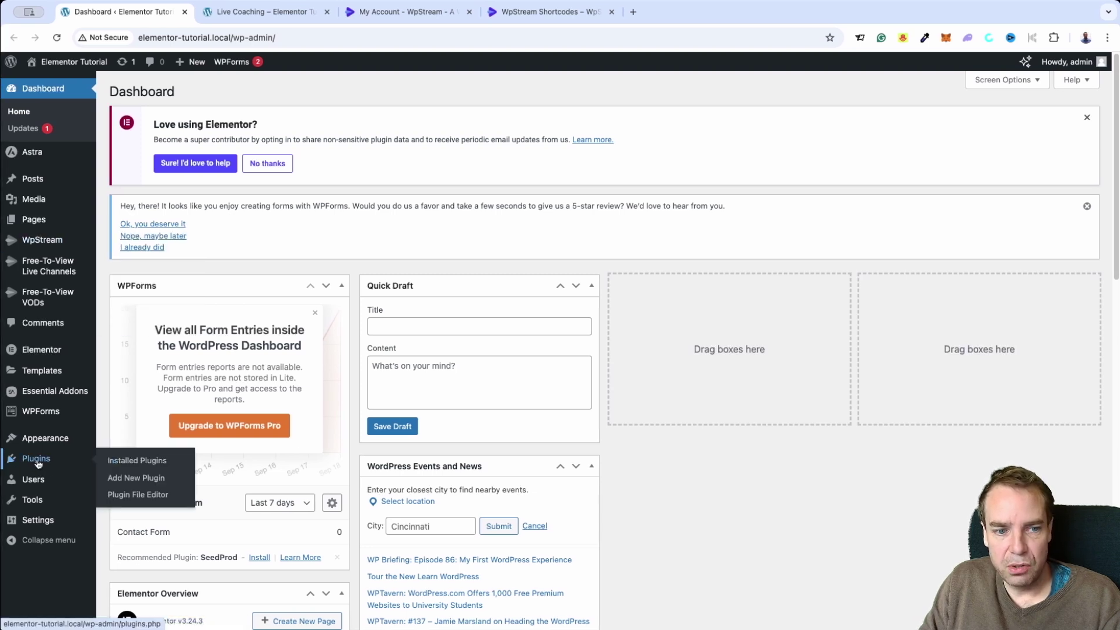
left_click(150, 483)
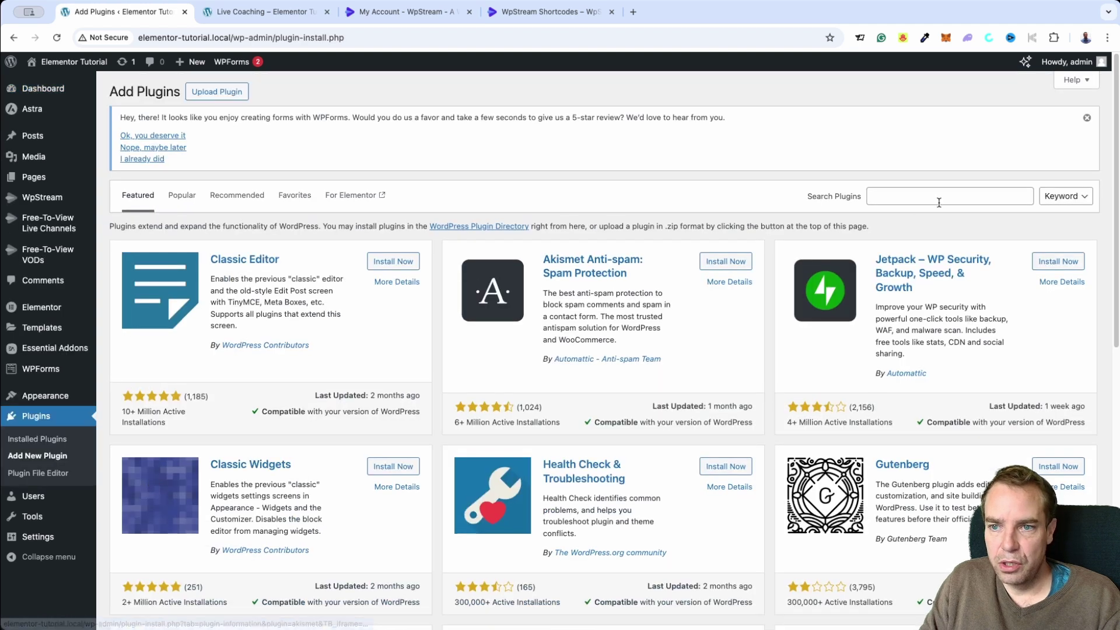
left_click(938, 202)
type("wpst")
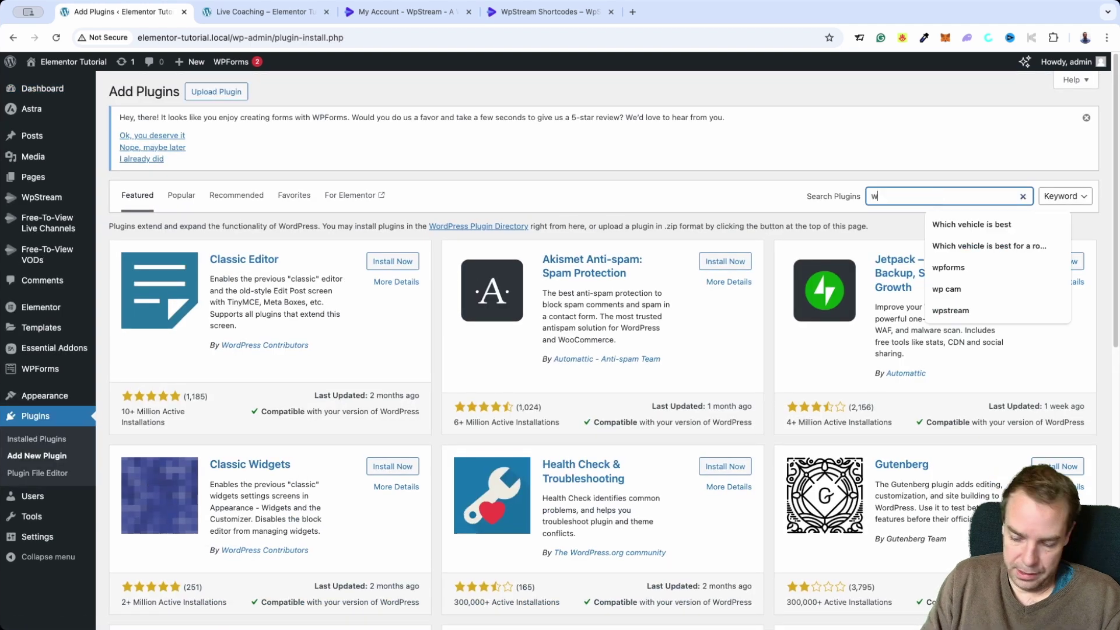
type("ream")
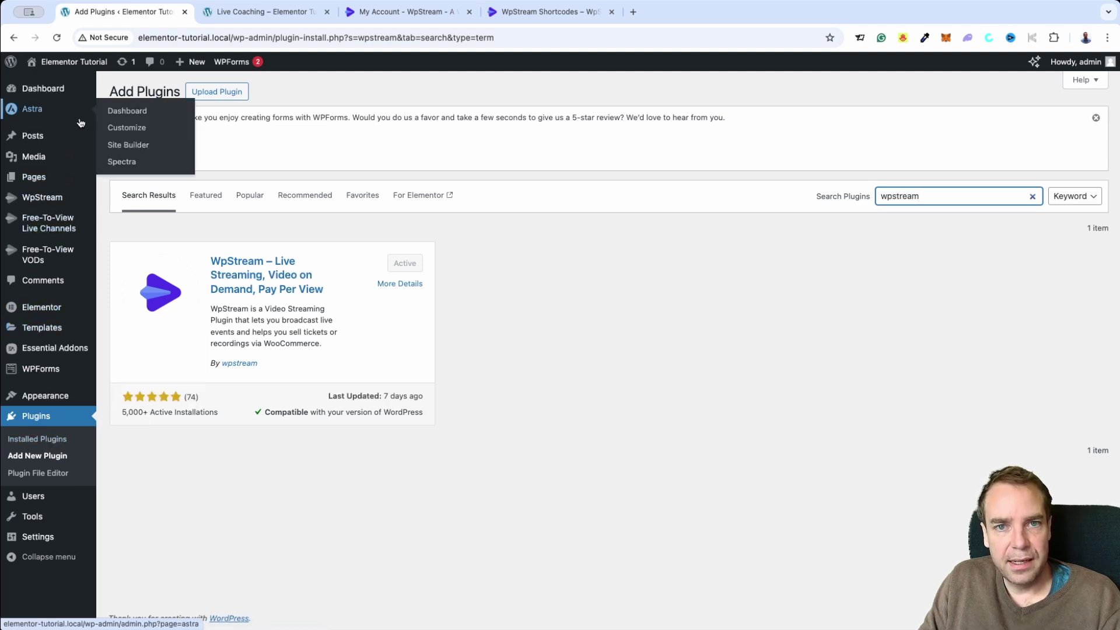
mouse_move(55, 95)
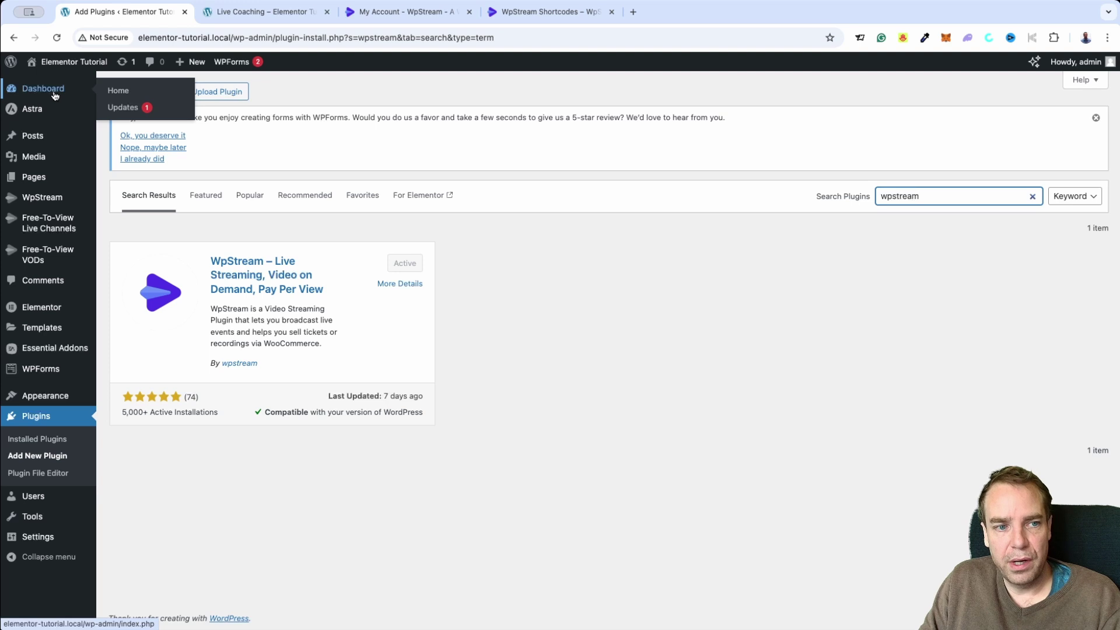
left_click(337, 227)
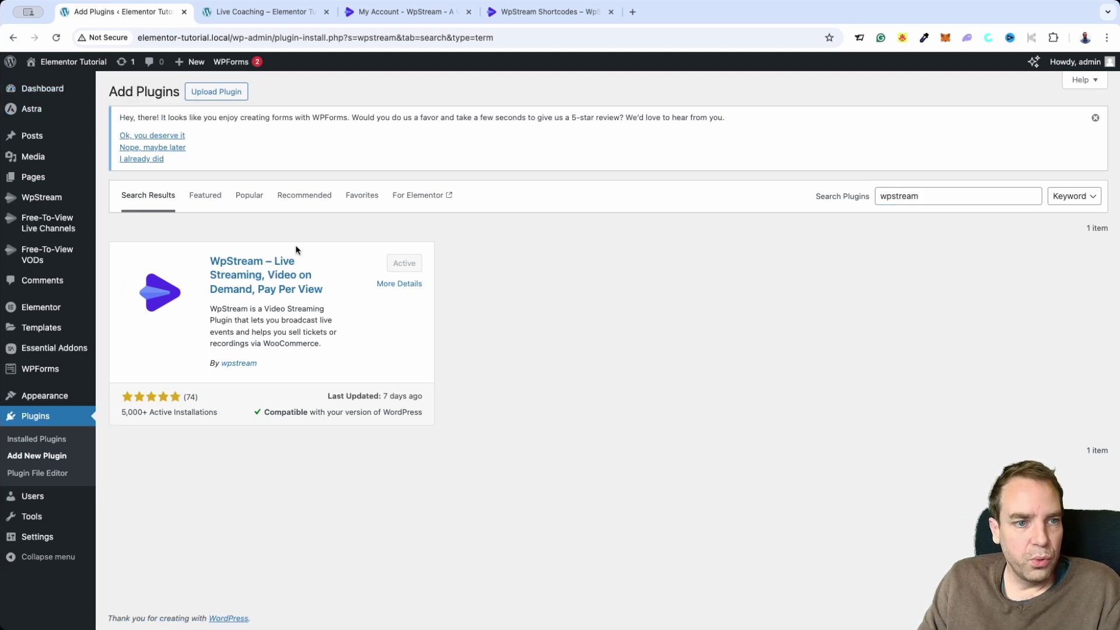
mouse_move(68, 237)
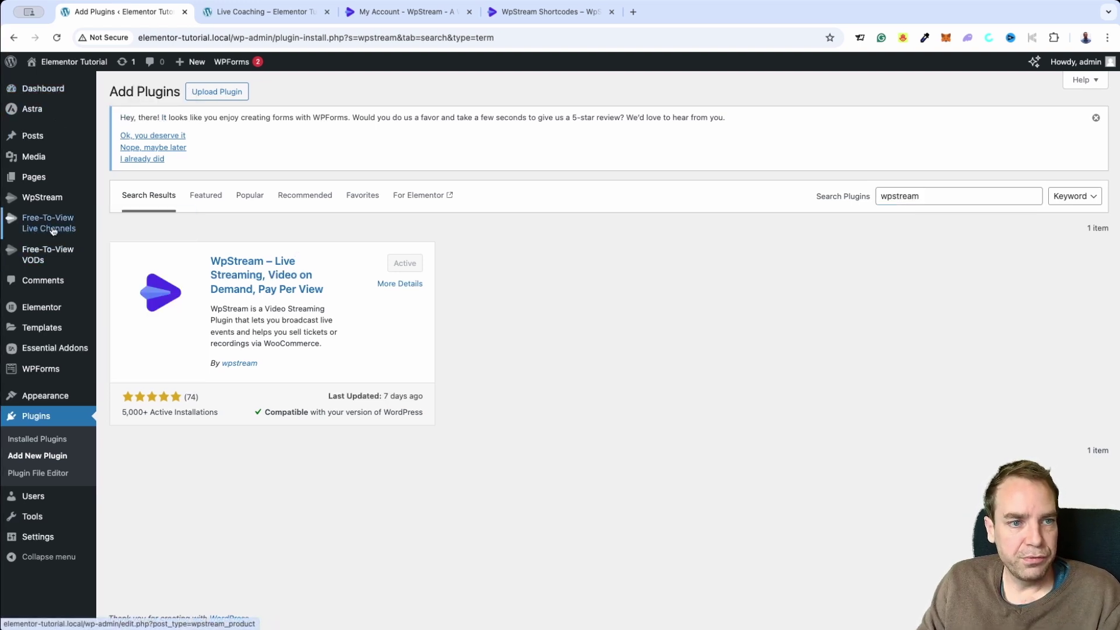
left_click(58, 222)
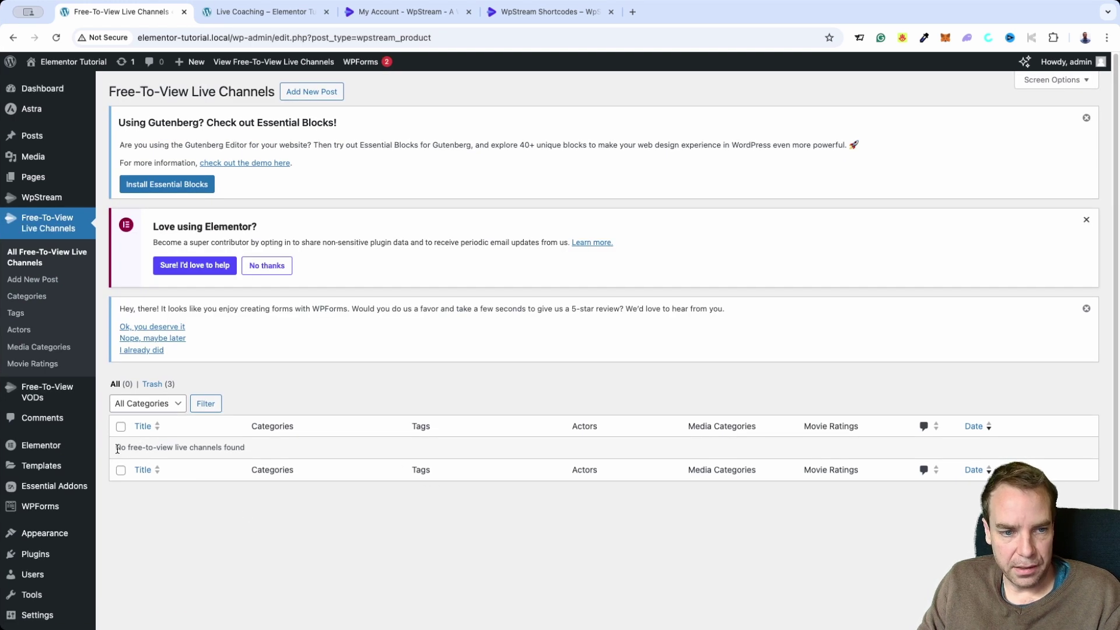
left_click_drag(115, 447, 294, 455)
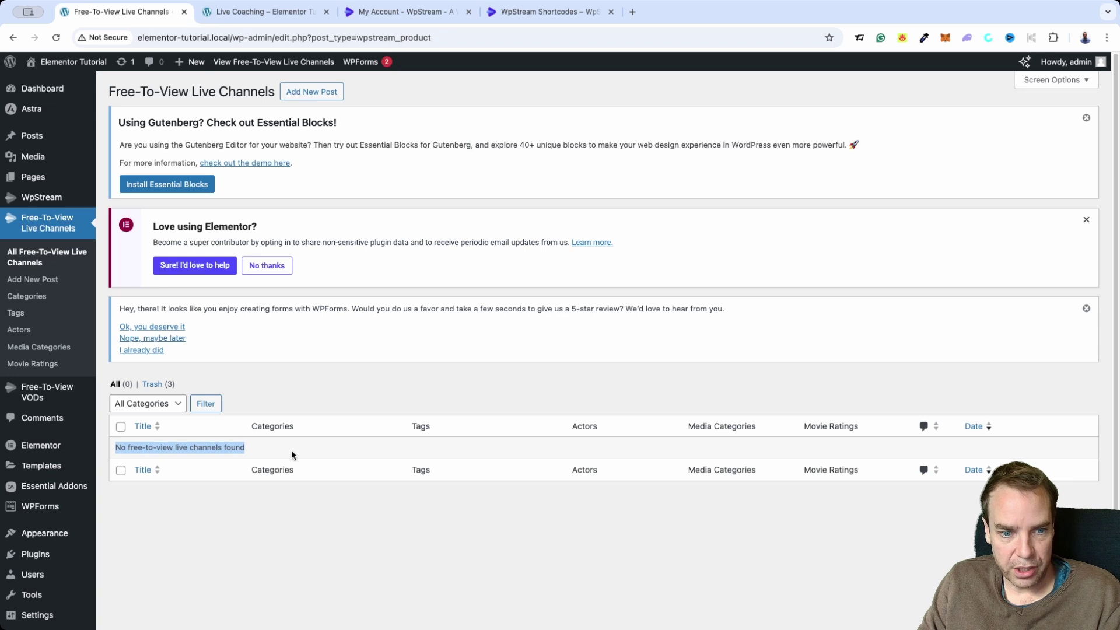
Start a new Free-To-View Live Channel titled 'Coaching' so its /wpstream/coaching/ permalink appears
left_click(311, 98)
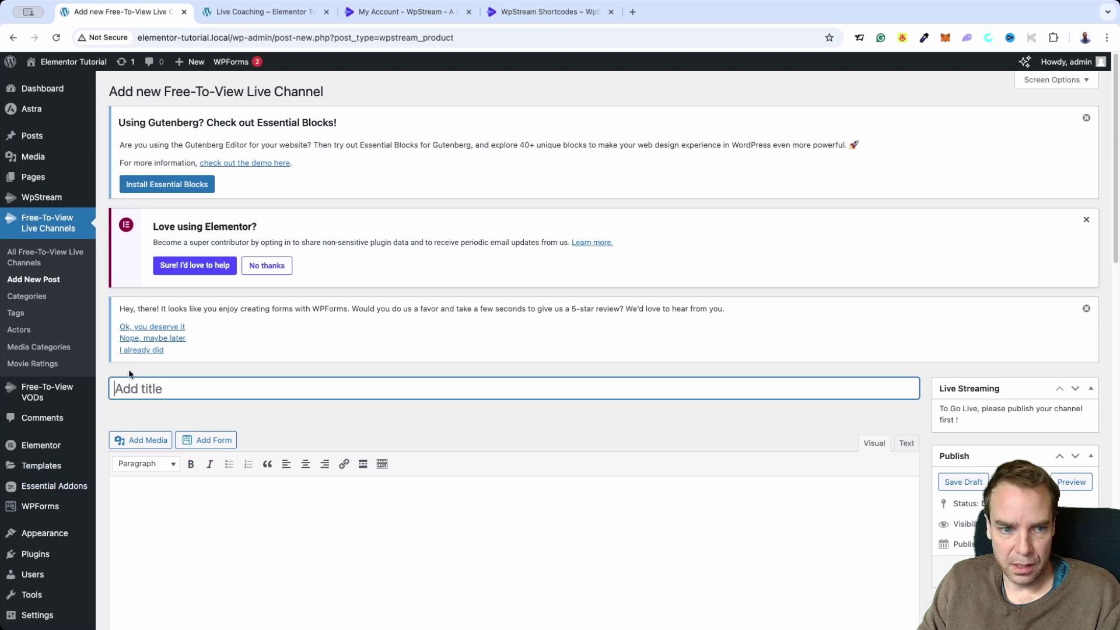
type("C")
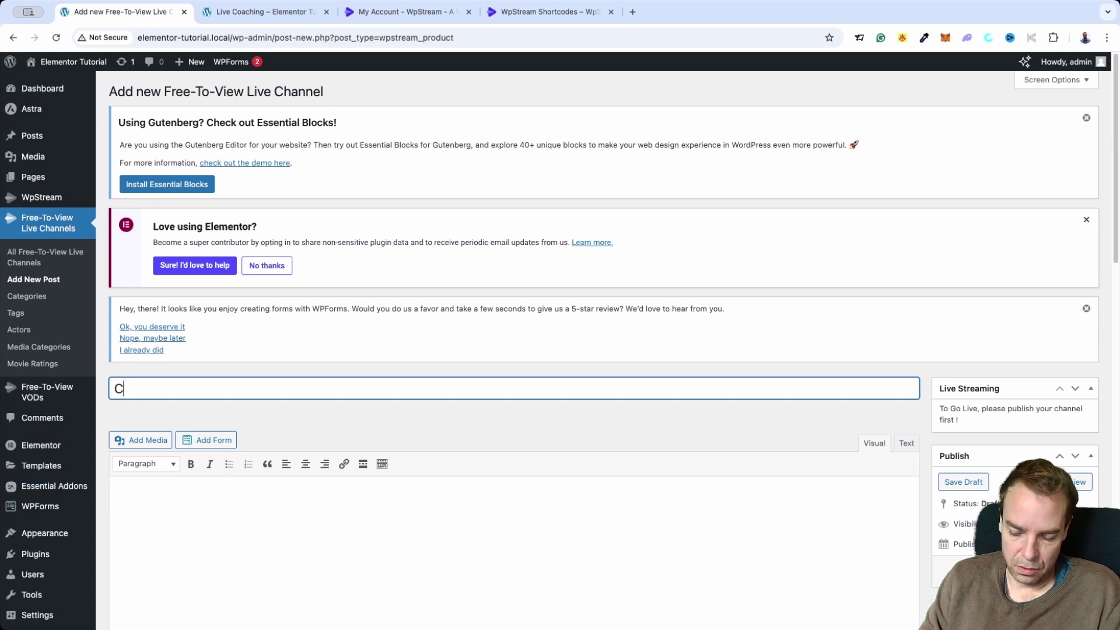
type("oaching")
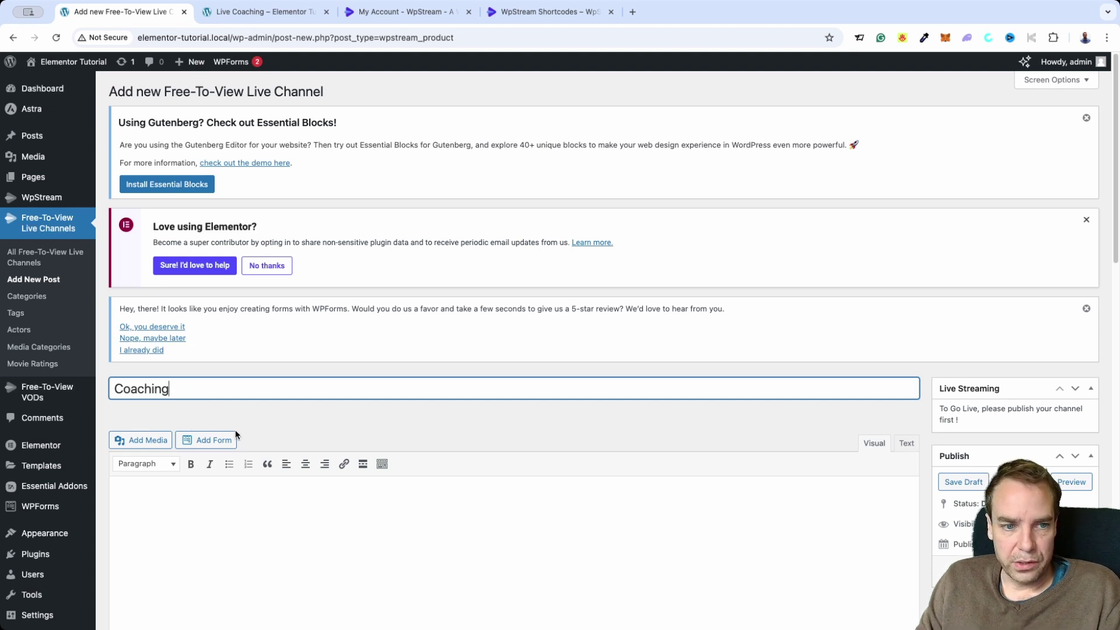
left_click(314, 416)
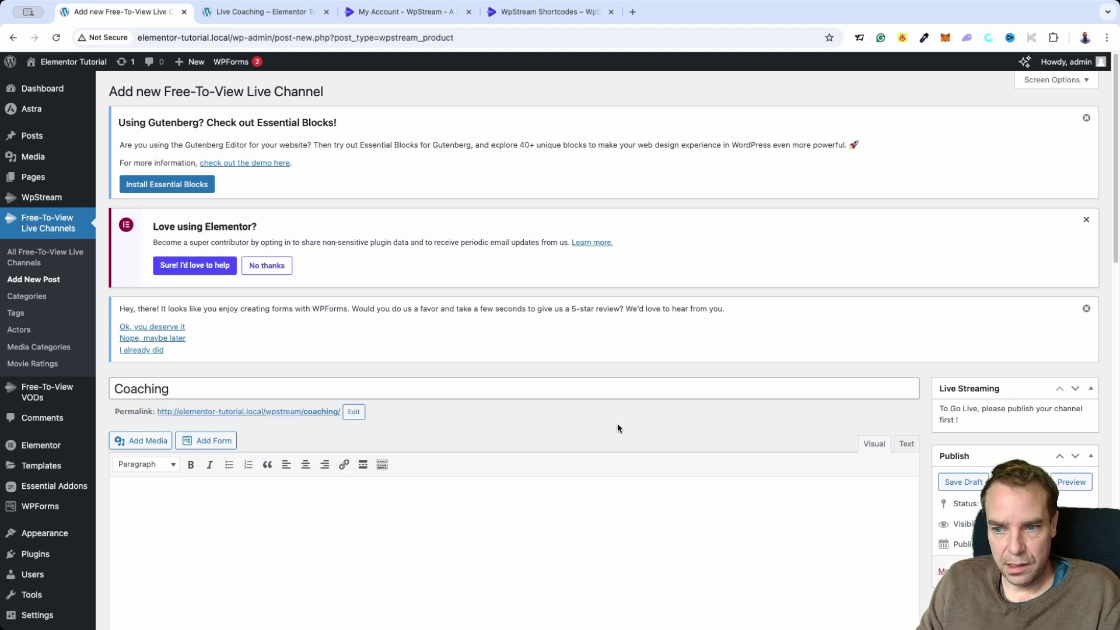
scroll(912, 401, "down", 1)
scroll(915, 395, "down", 1)
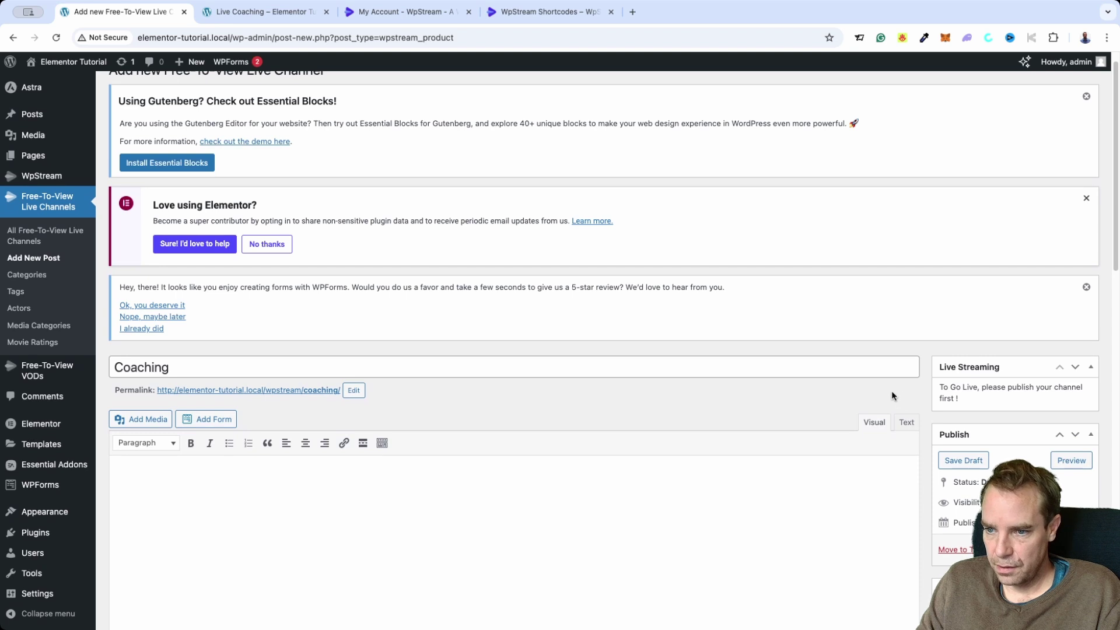
scroll(891, 394, "down", 1)
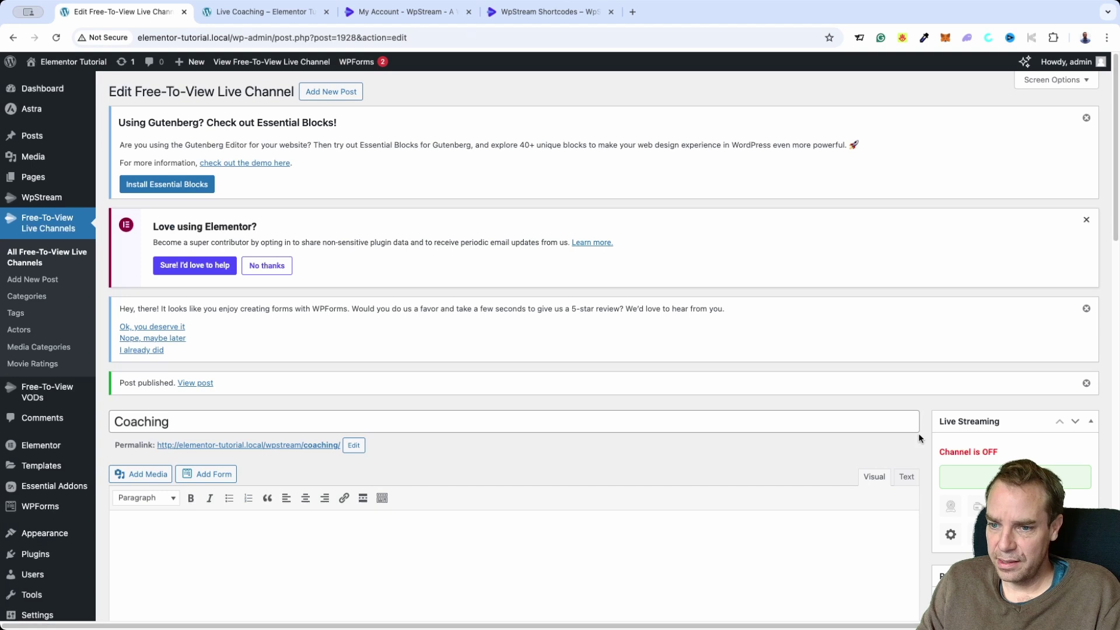
Turn on the Coaching channel's live stream until the Live Streaming box reads Channel is ON
scroll(927, 408, "down", 2)
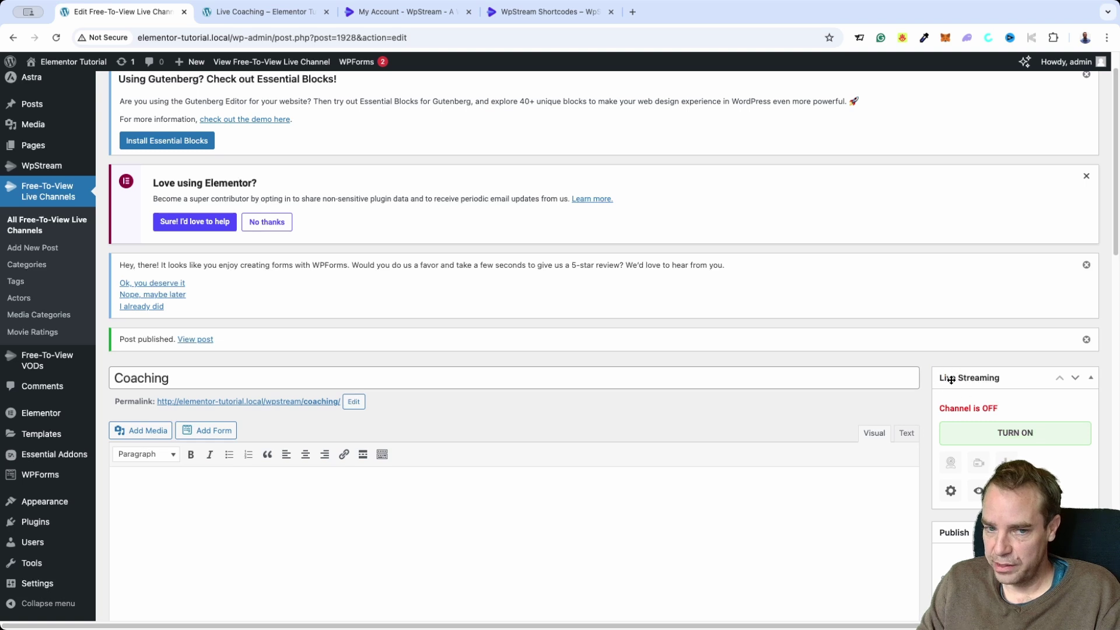
scroll(927, 385, "down", 2)
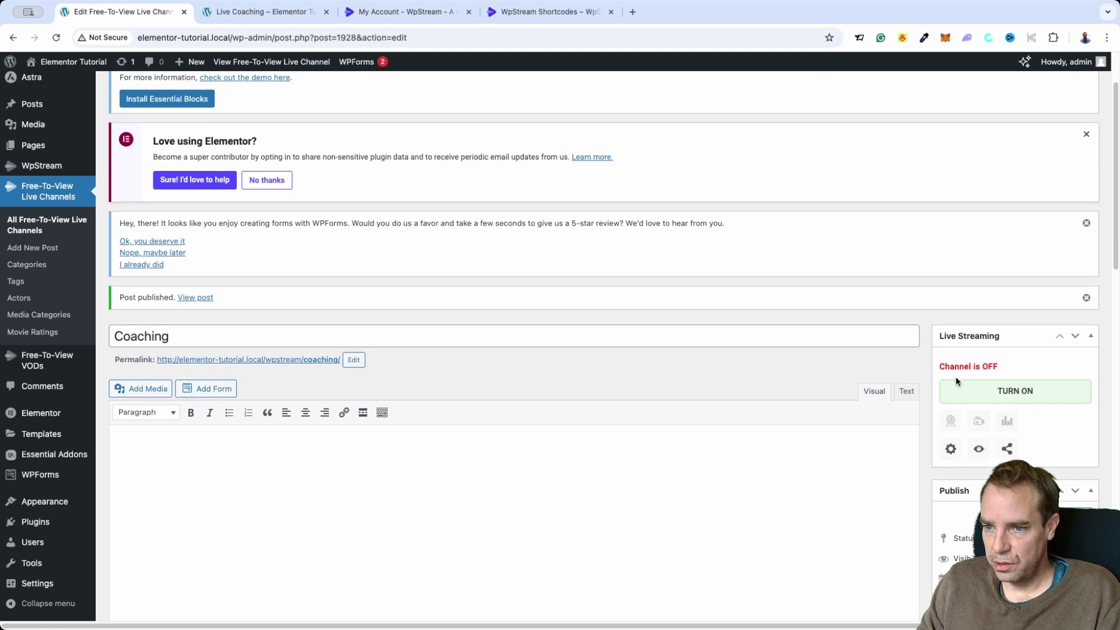
left_click(1012, 398)
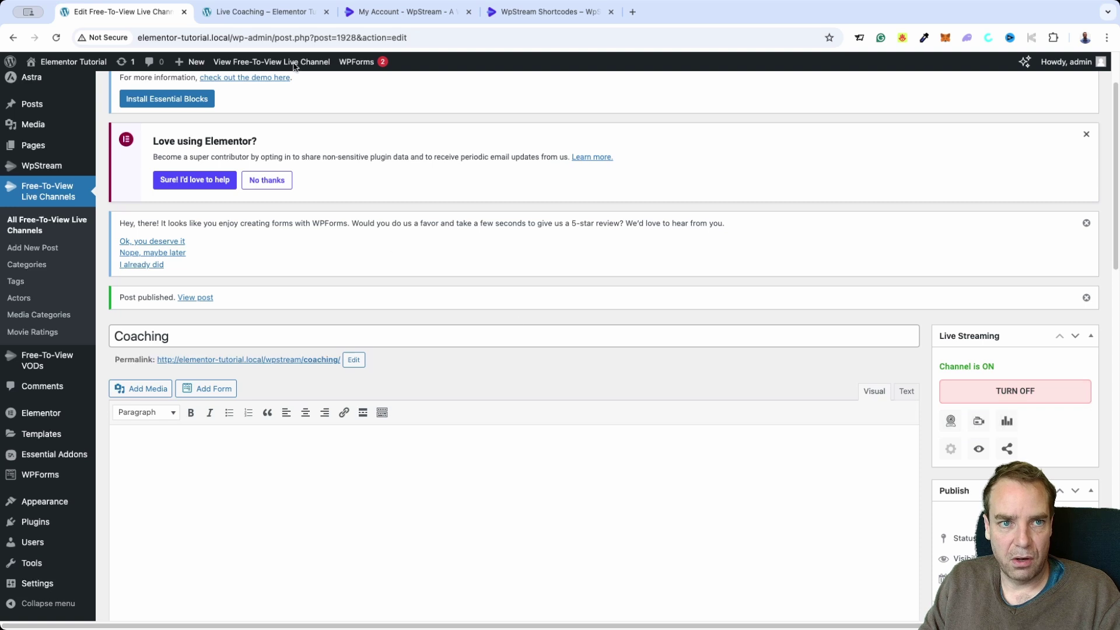
From the Live Coaching page, launch Edit with Elementor and switch to the new editor tab
left_click(210, 14)
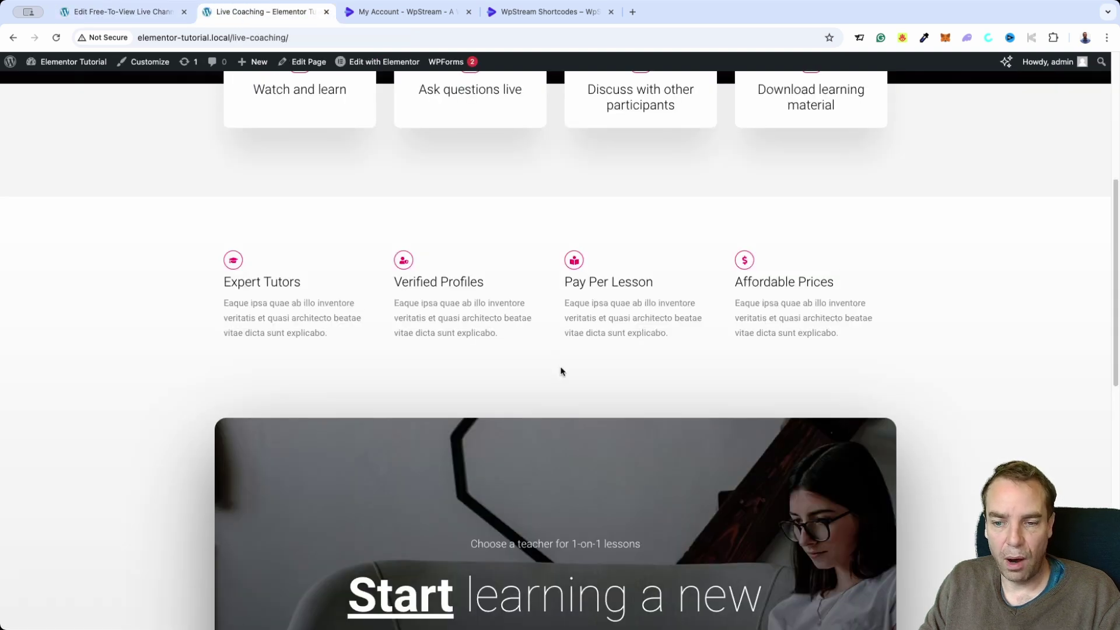
scroll(562, 371, "up", 6)
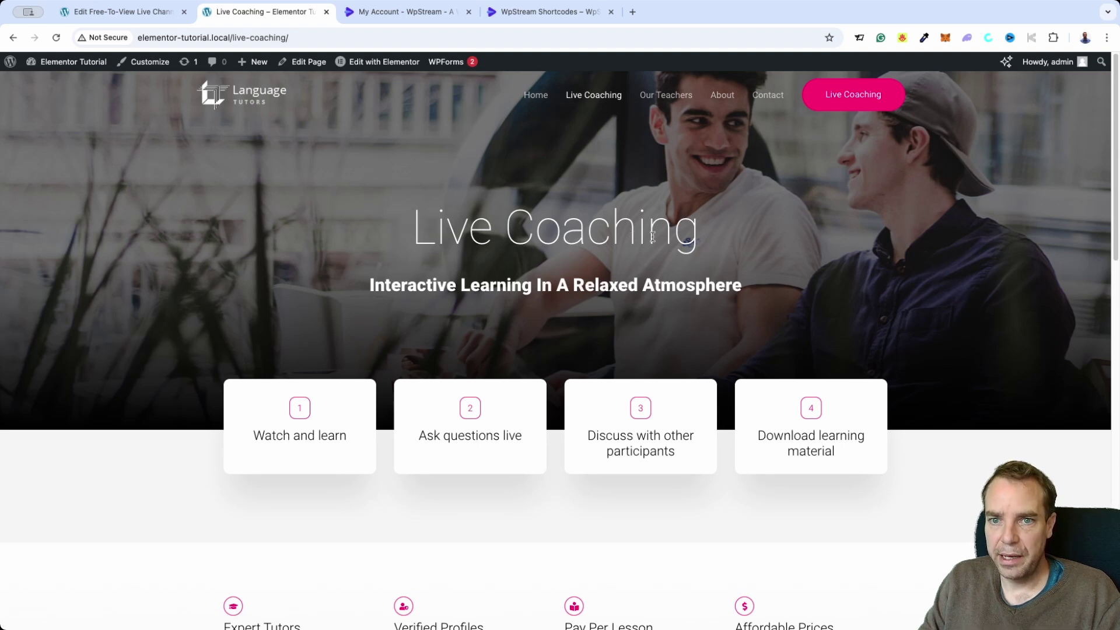
left_click(397, 69, "super")
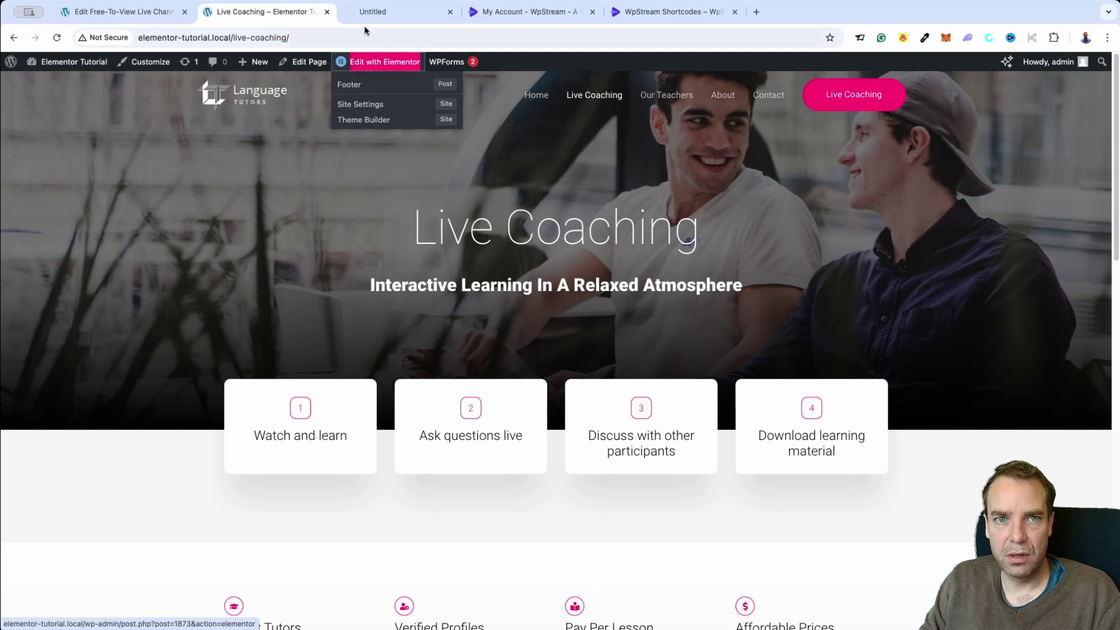
left_click(379, 13)
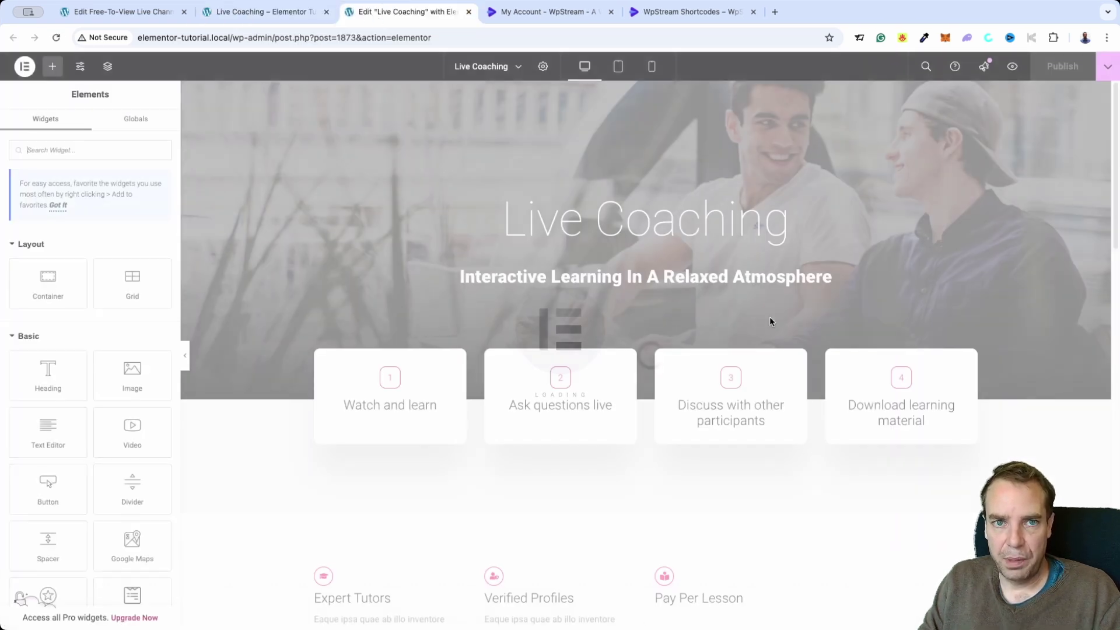
scroll(768, 324, "down", 4)
scroll(773, 332, "down", 3)
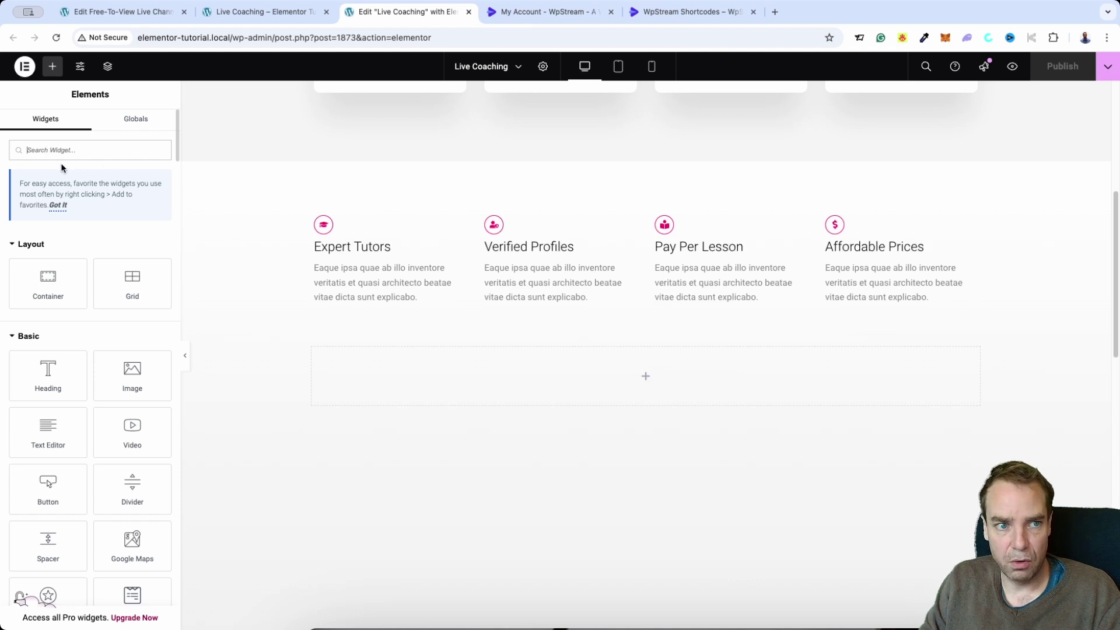
Place the WpStream Player widget (searched 'wpst') below the feature columns and publish the page
left_click(53, 141)
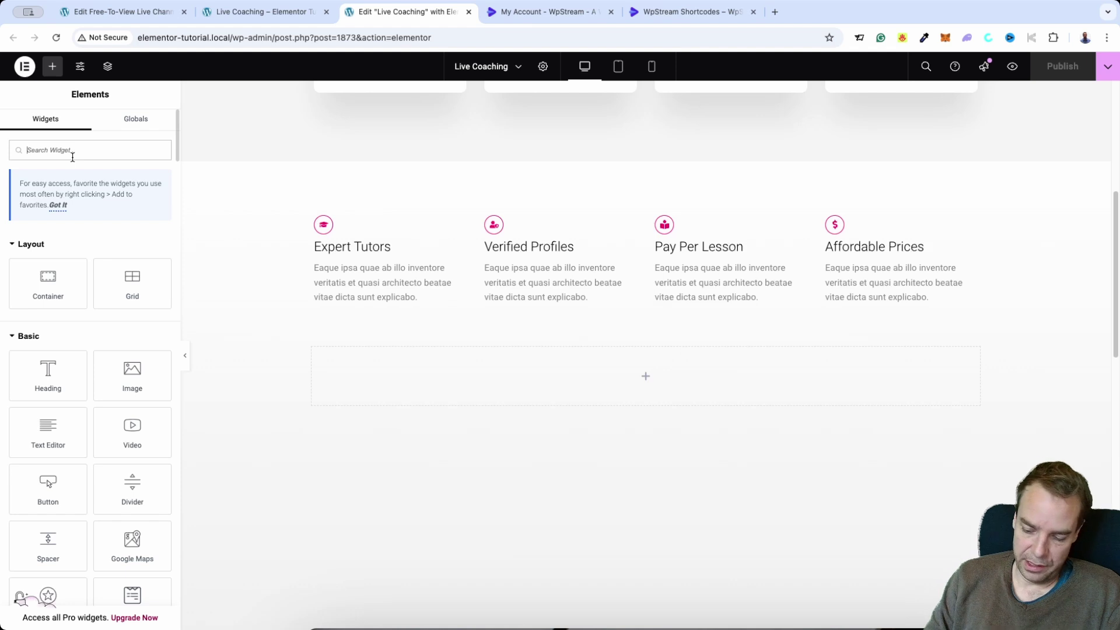
type("wpstream")
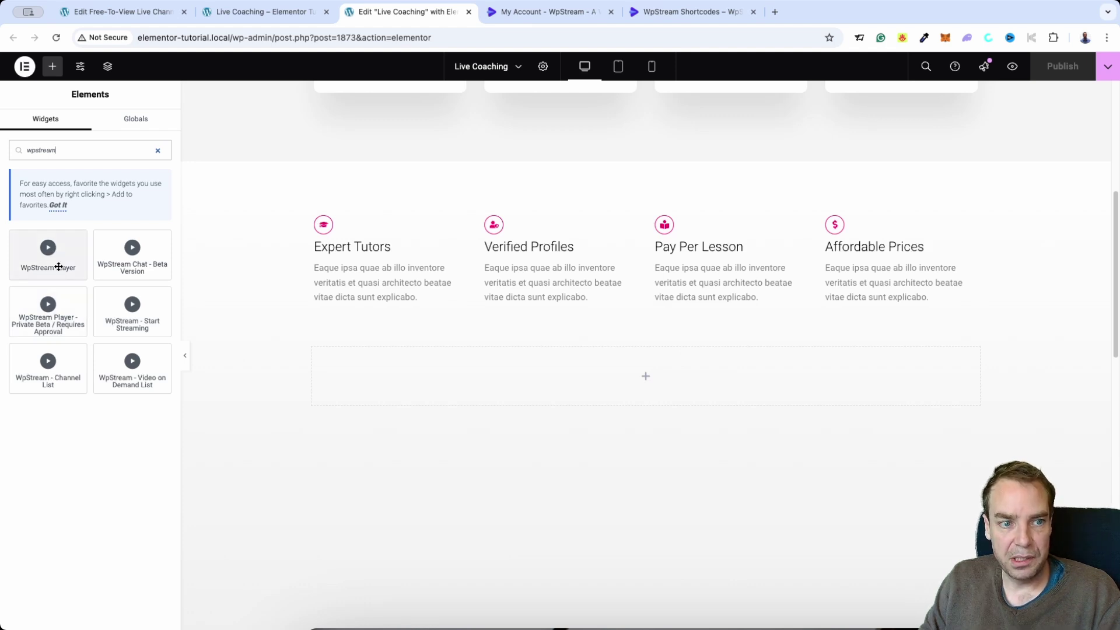
left_click_drag(46, 254, 610, 375)
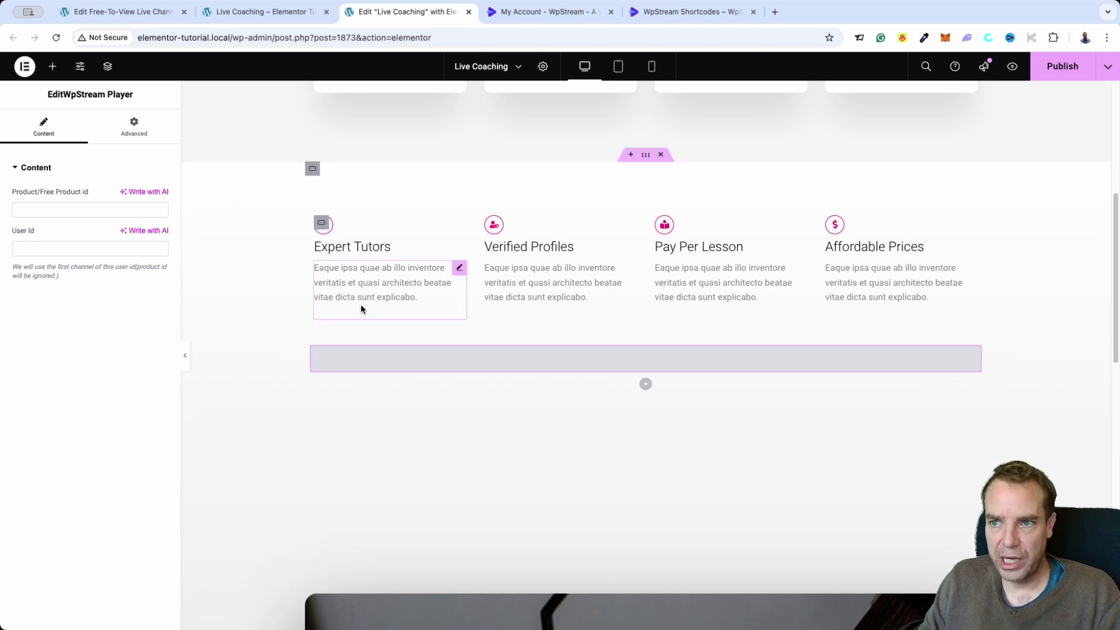
left_click(1060, 69)
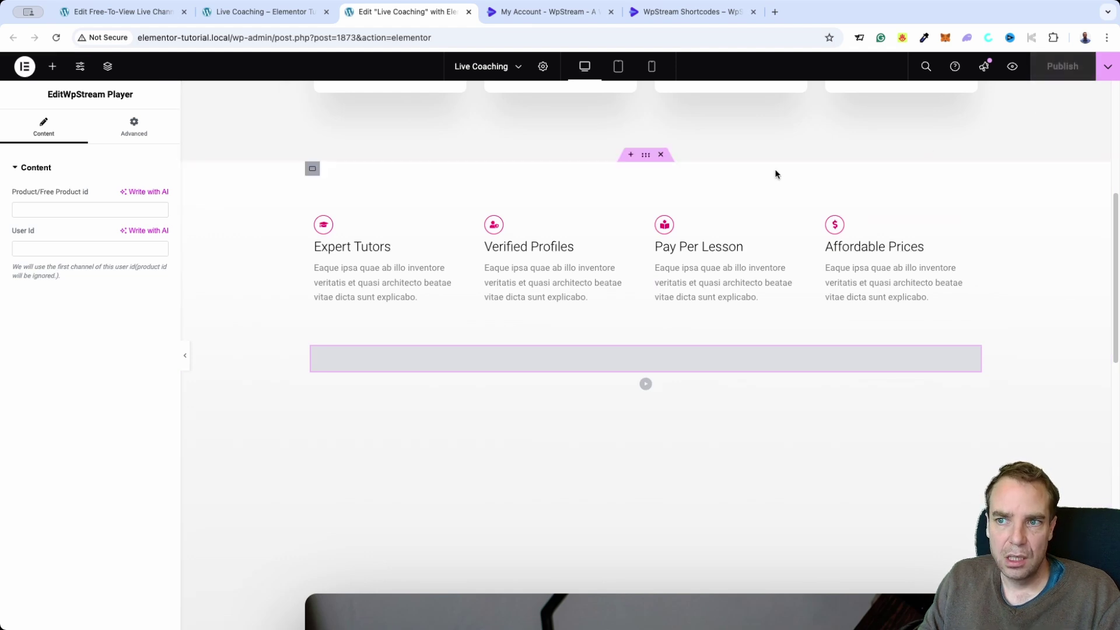
Check the published Live Coaching page, then return to the Elementor editor tab
left_click(265, 12)
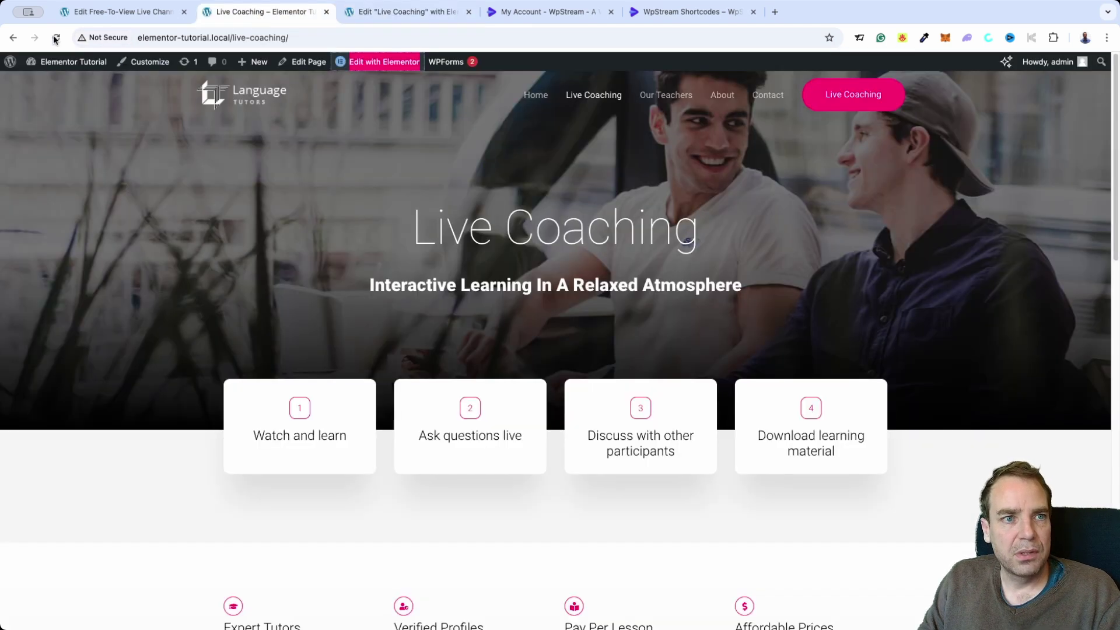
scroll(173, 147, "down", 7)
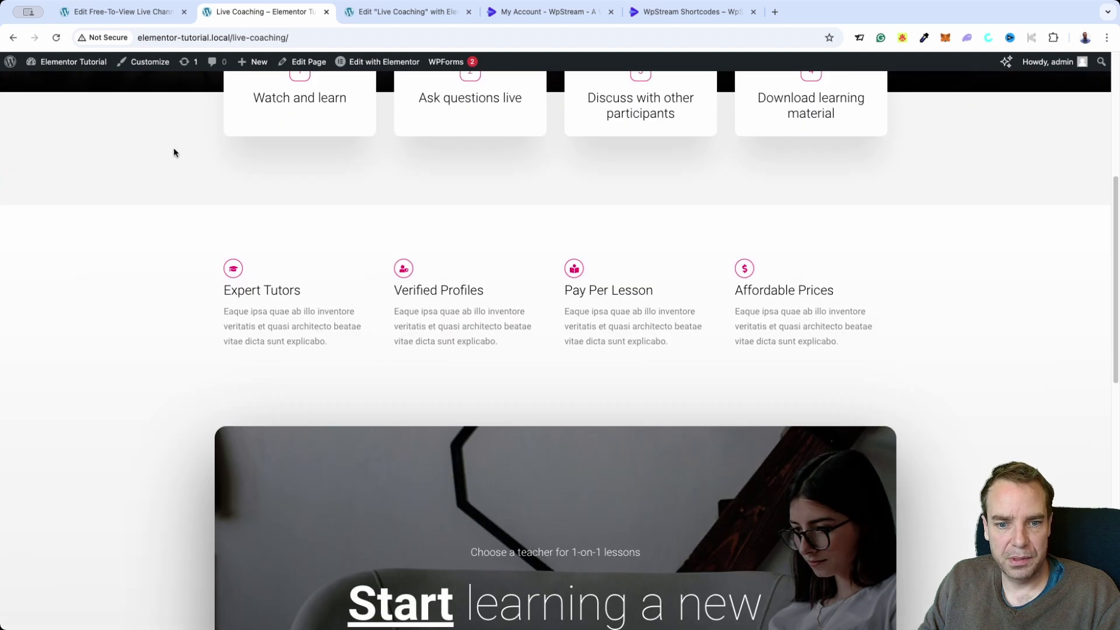
scroll(171, 161, "down", 3)
scroll(171, 162, "up", 7)
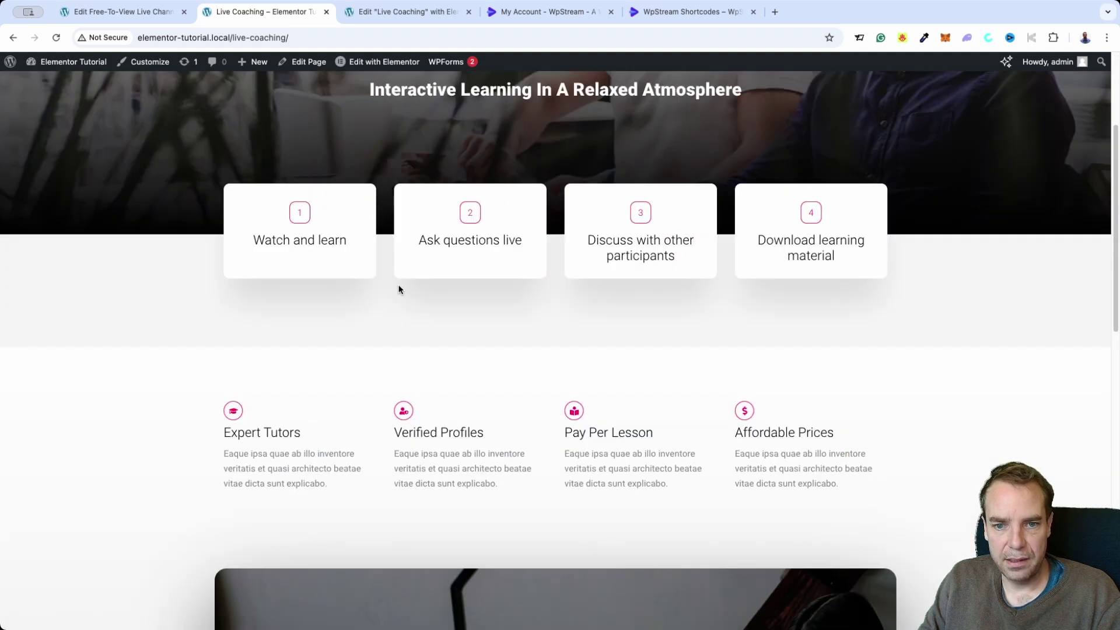
scroll(524, 388, "down", 1)
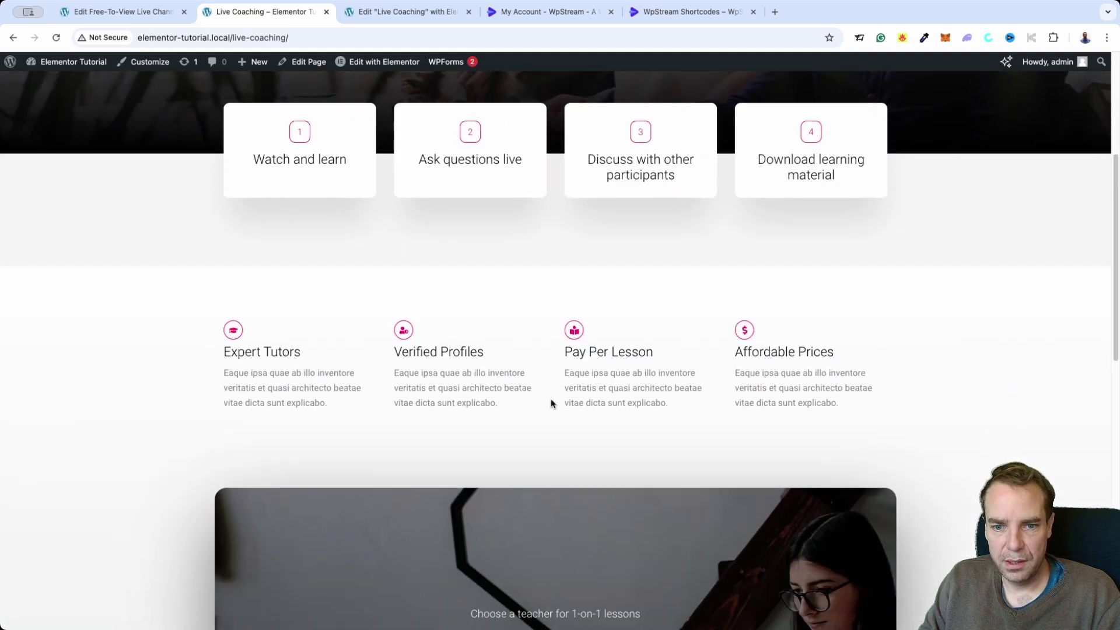
left_click(383, 10)
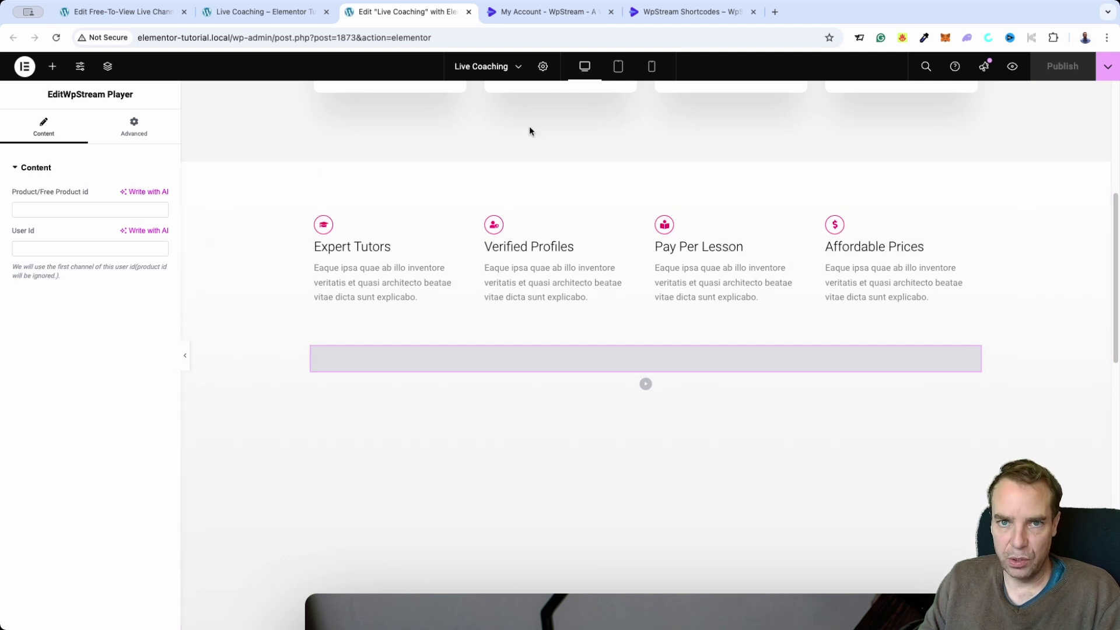
Copy the live channel's ID from WpStream Live Events and paste it as the player's product id
left_click(519, 17)
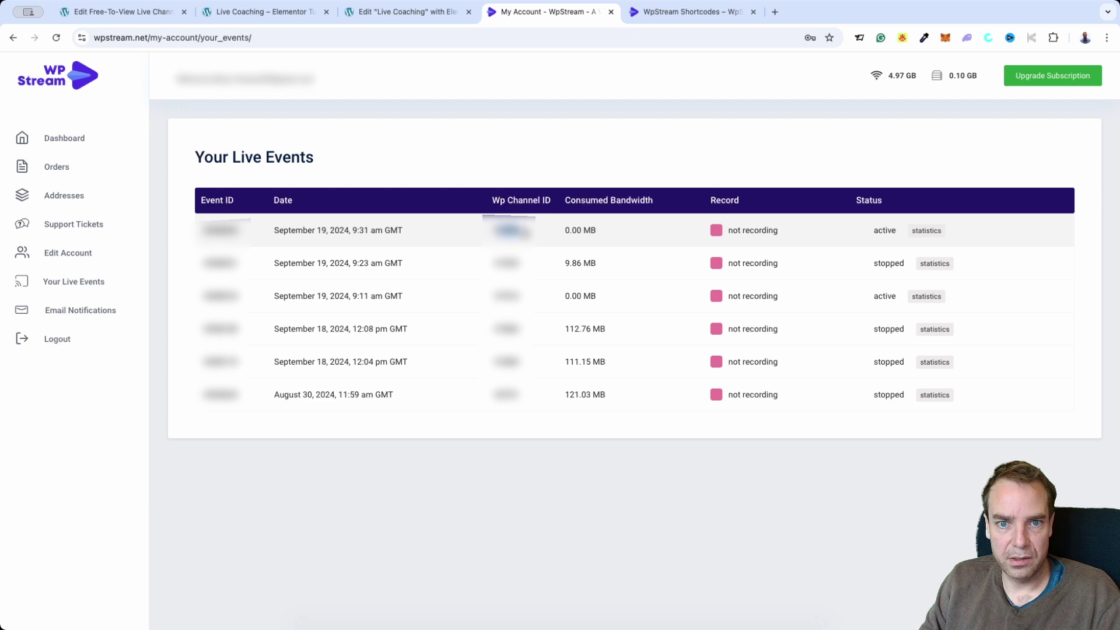
left_click(382, 16)
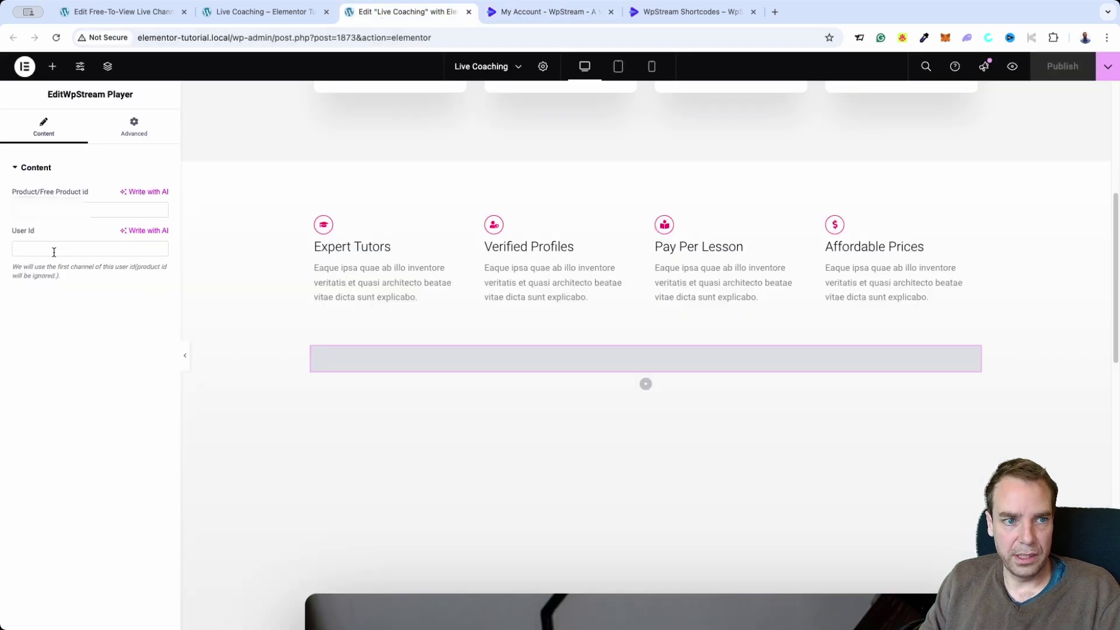
left_click(128, 210)
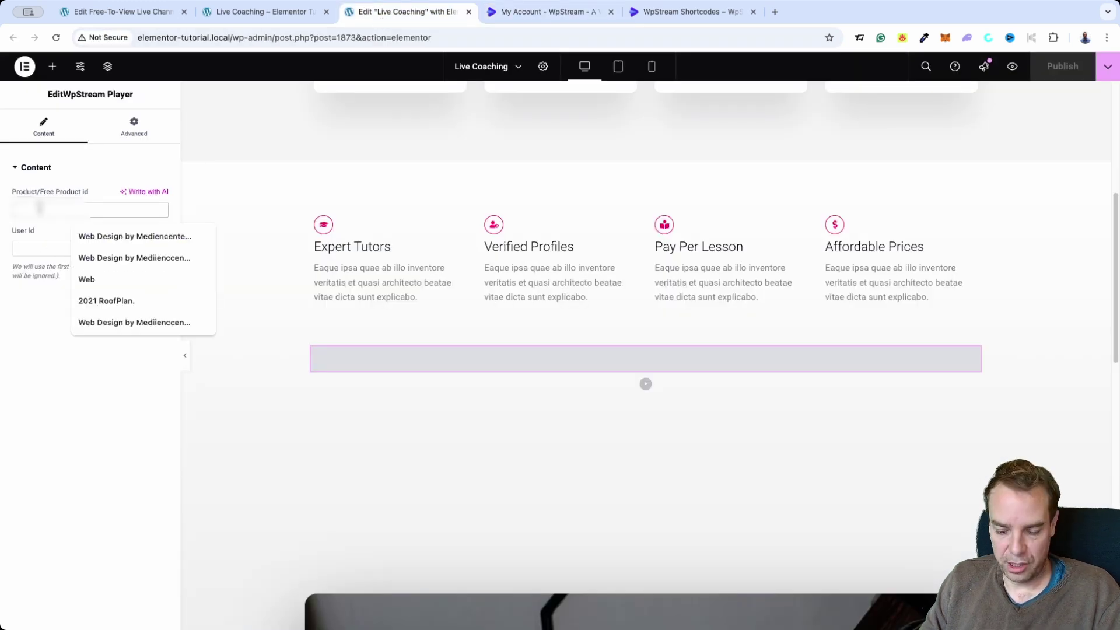
key("super+v")
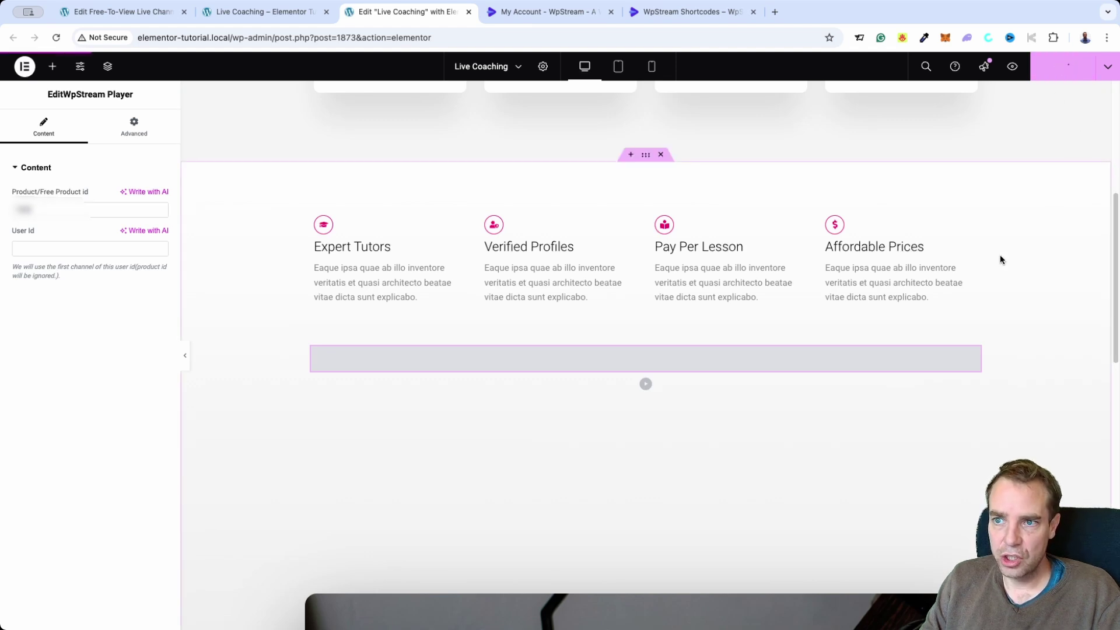
left_click(274, 17)
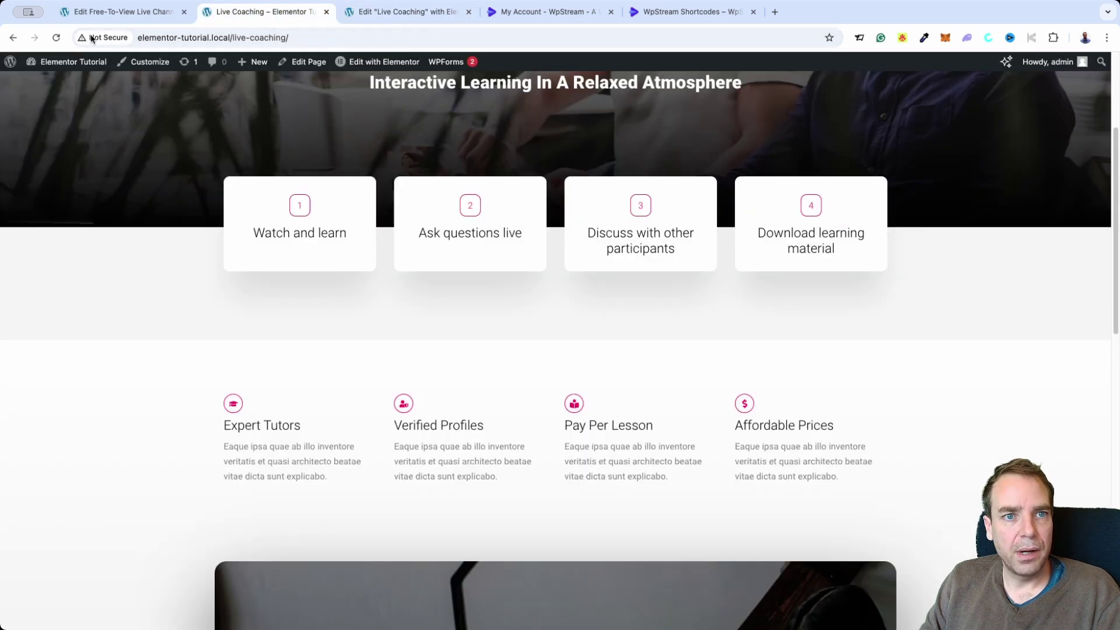
left_click(56, 37)
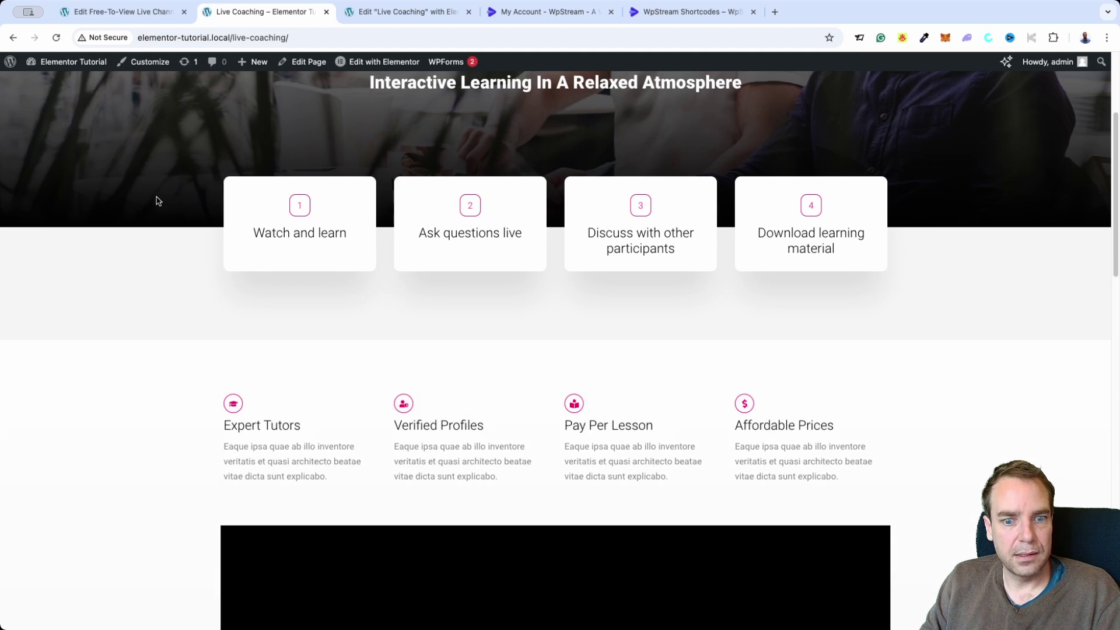
scroll(155, 204, "down", 5)
scroll(157, 214, "down", 2)
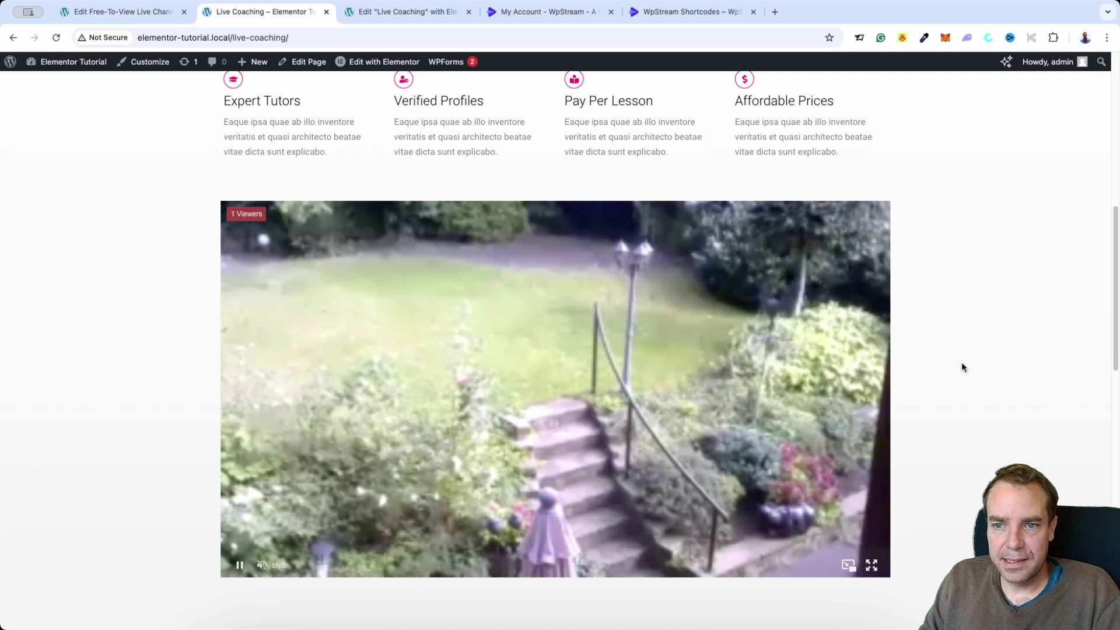
left_click(374, 13)
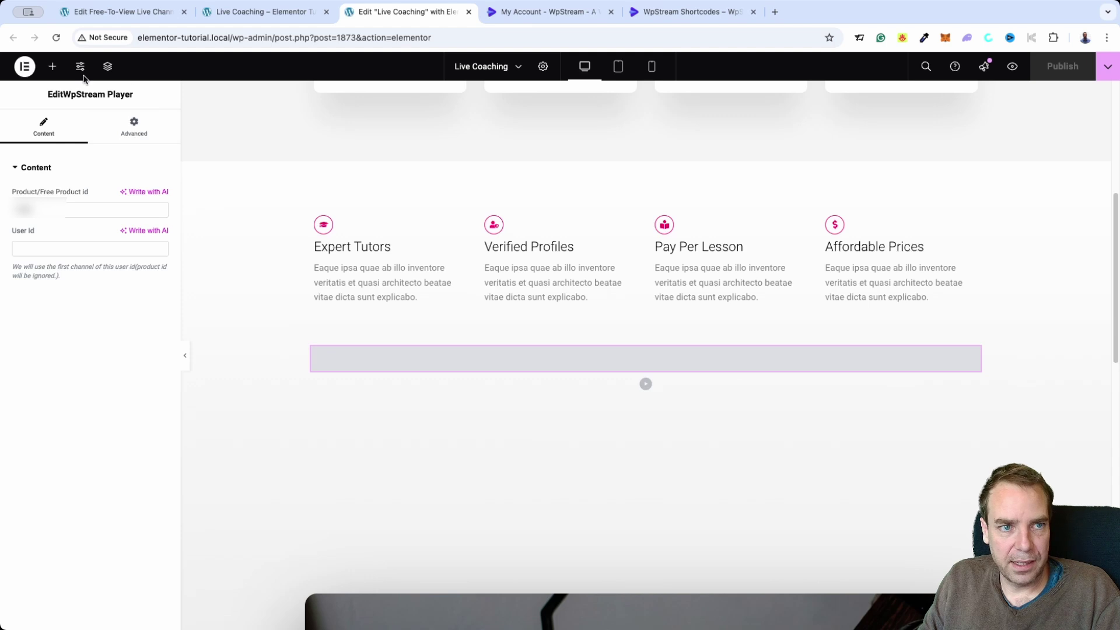
Open the widget panel and search for 'wpstr' to find the WpStream widgets
left_click(53, 67)
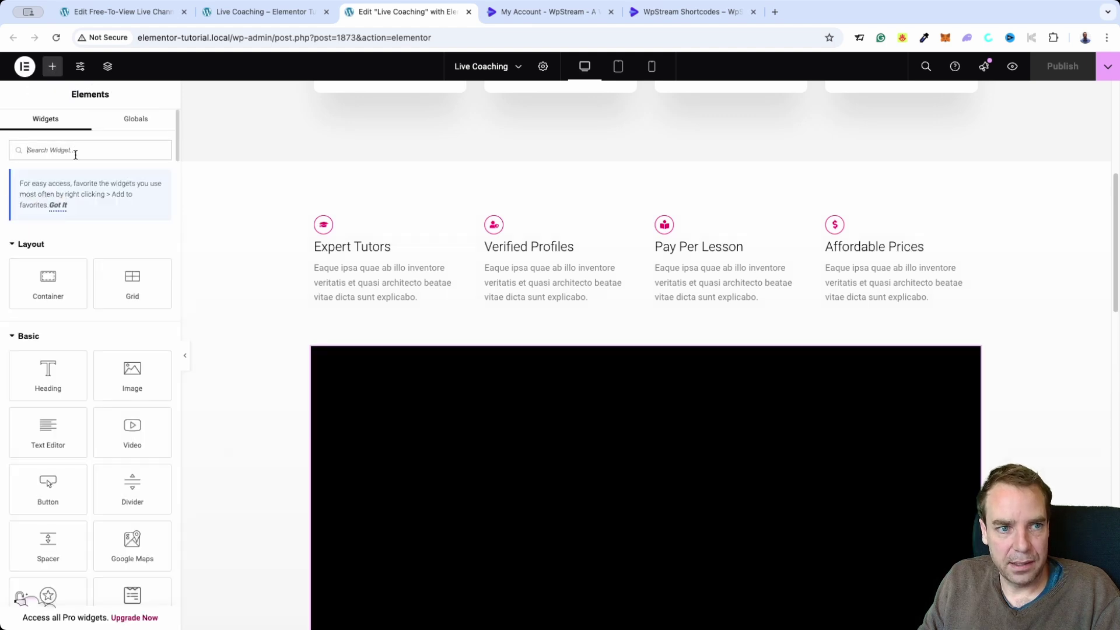
scroll(268, 262, "down", 8)
scroll(312, 298, "up", 2)
scroll(408, 315, "up", 3)
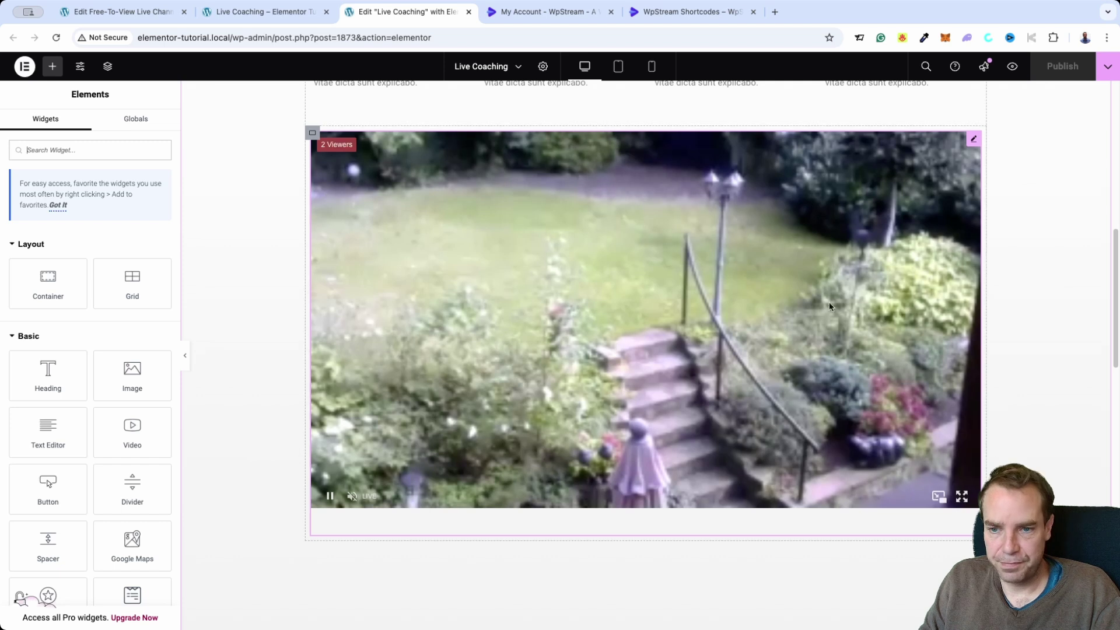
scroll(960, 371, "up", 1)
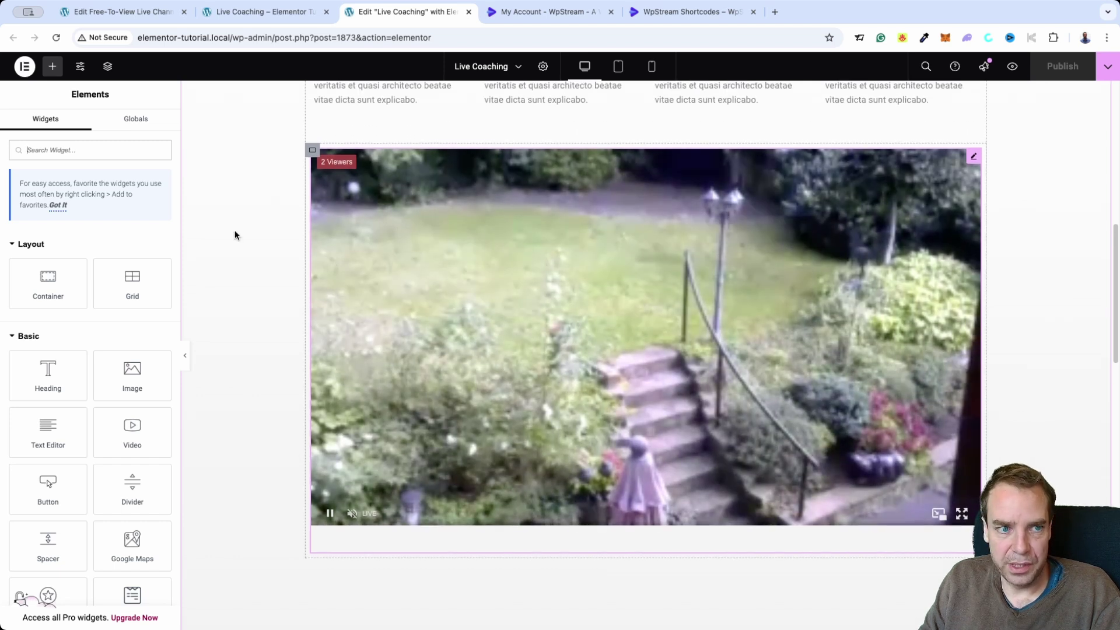
left_click(87, 150)
type("wpstream")
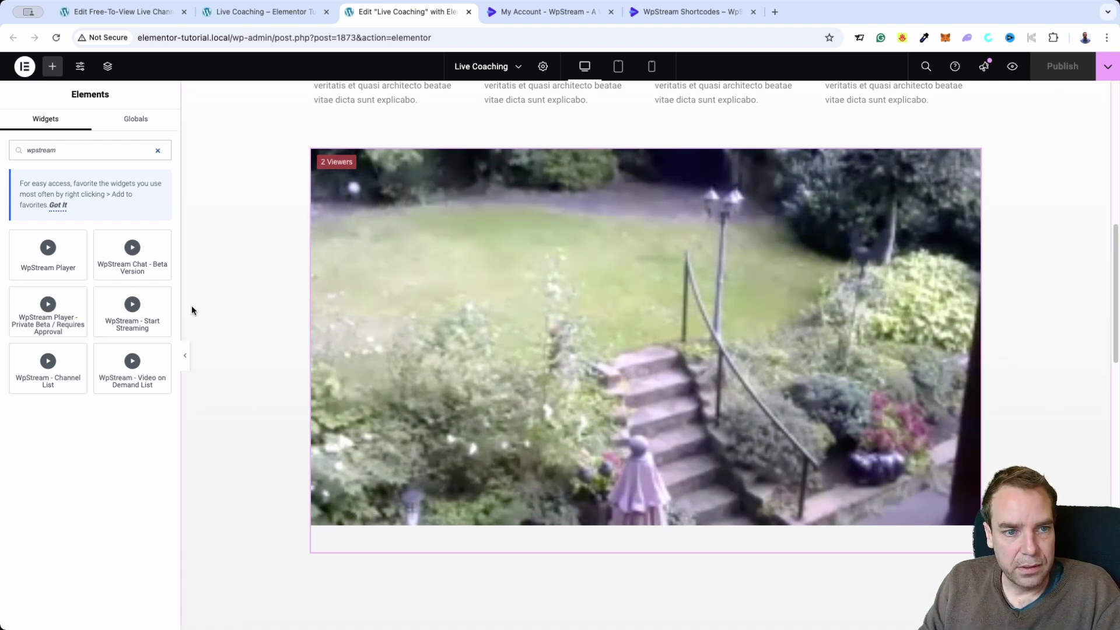
Place the WpStream Chat - Beta Version widget below the video and publish the page
left_click_drag(126, 251, 580, 532)
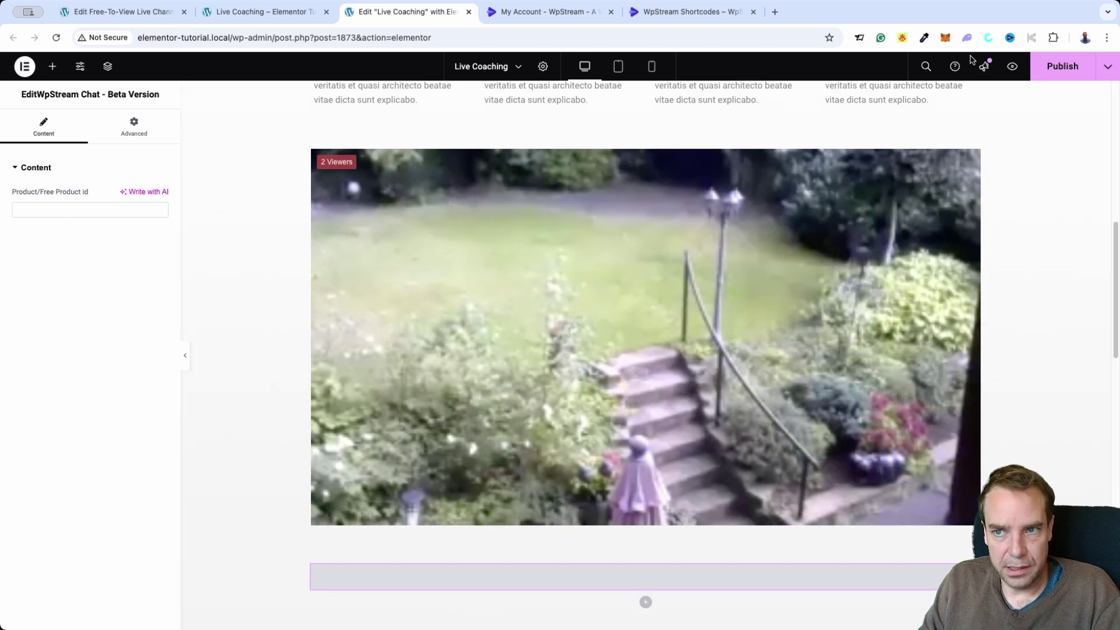
left_click(1051, 63)
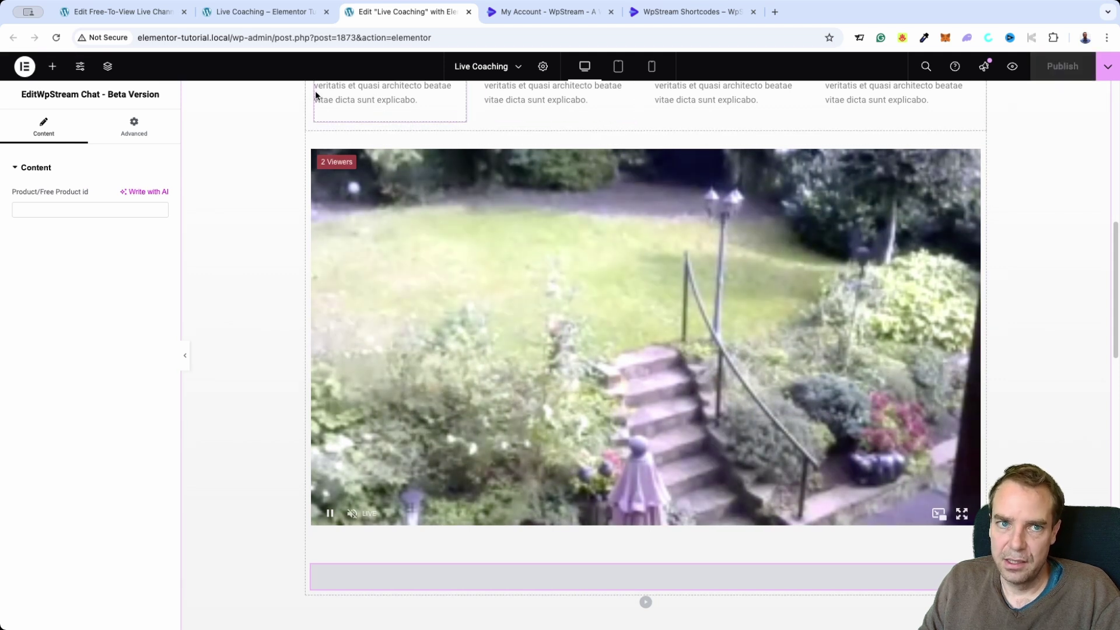
left_click(266, 12)
Reload the live Live Coaching page and scroll to check the garden stream with its chat box
left_click(55, 38)
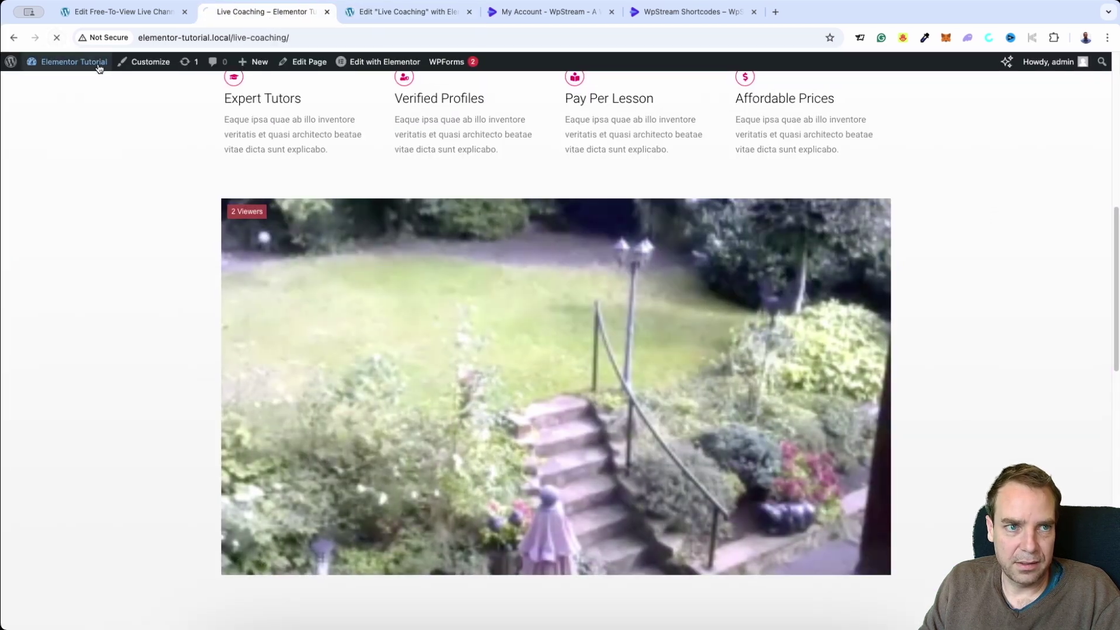
scroll(956, 368, "down", 5)
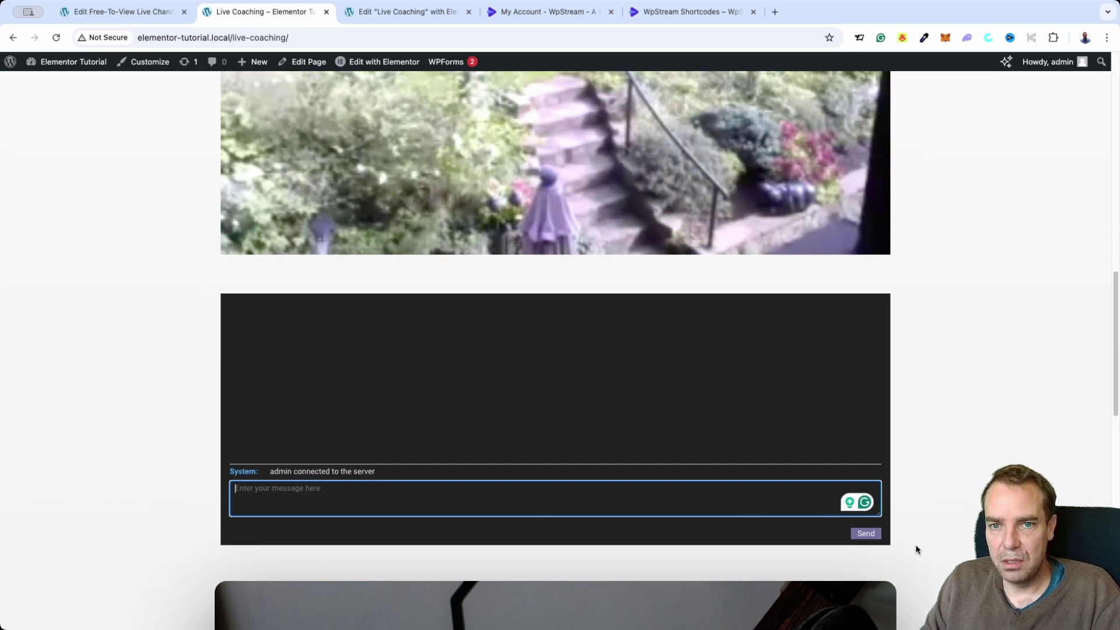
scroll(915, 548, "up", 4)
scroll(916, 546, "down", 2)
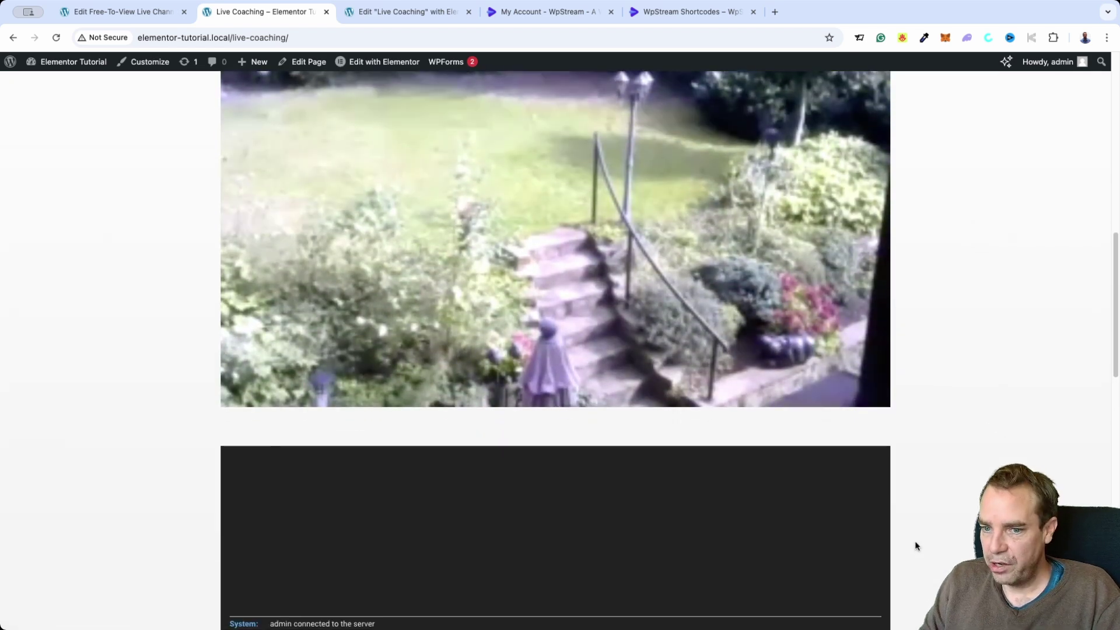
scroll(915, 546, "up", 5)
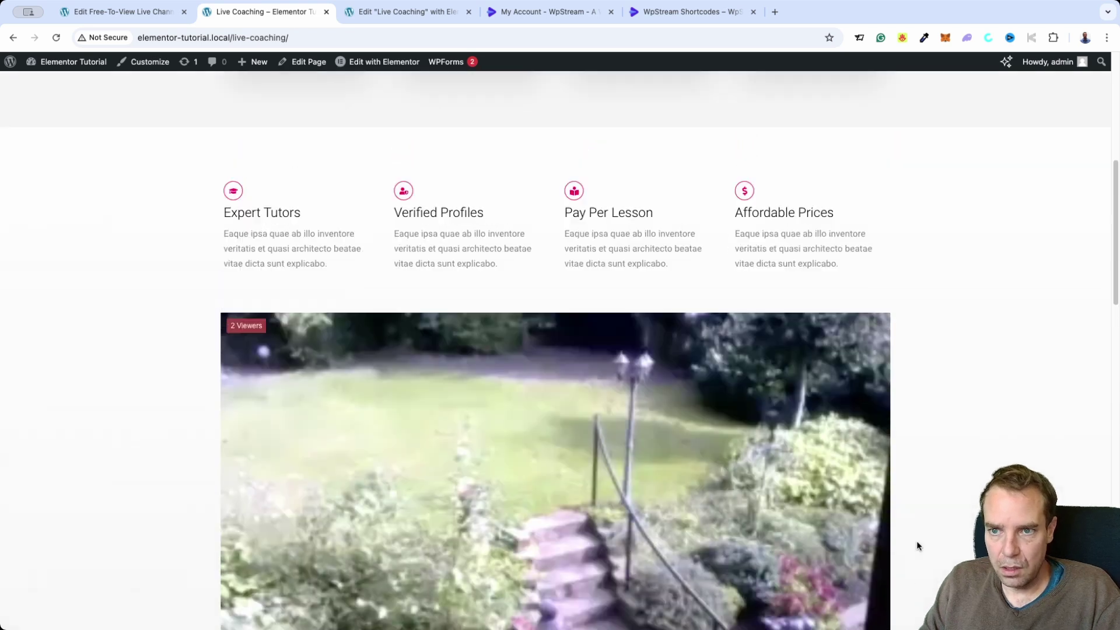
scroll(917, 546, "up", 7)
scroll(914, 541, "down", 4)
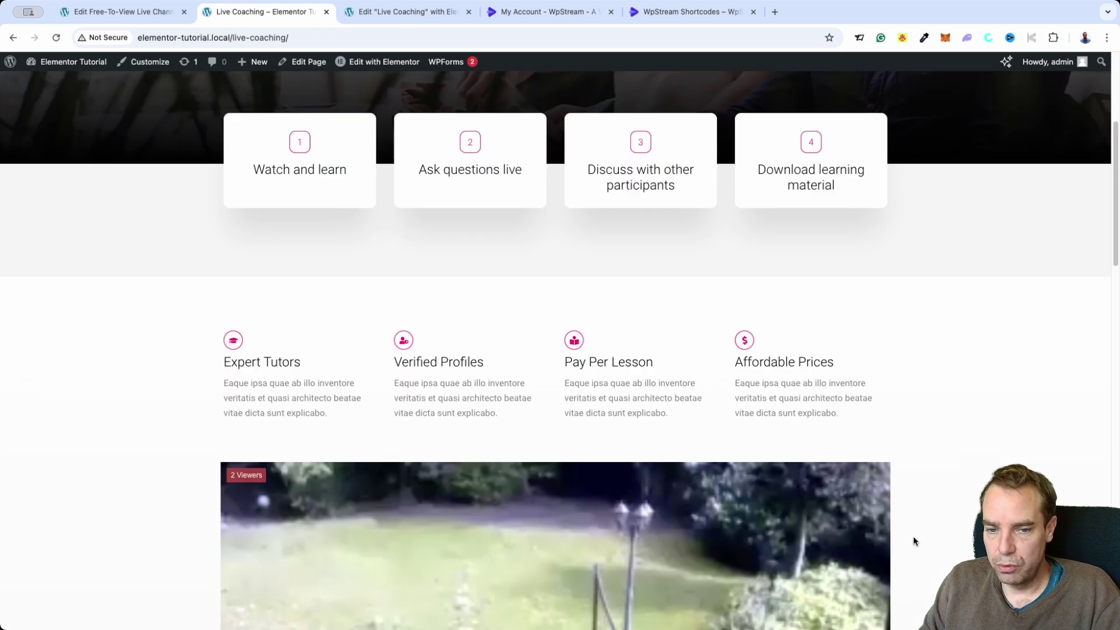
scroll(915, 541, "down", 9)
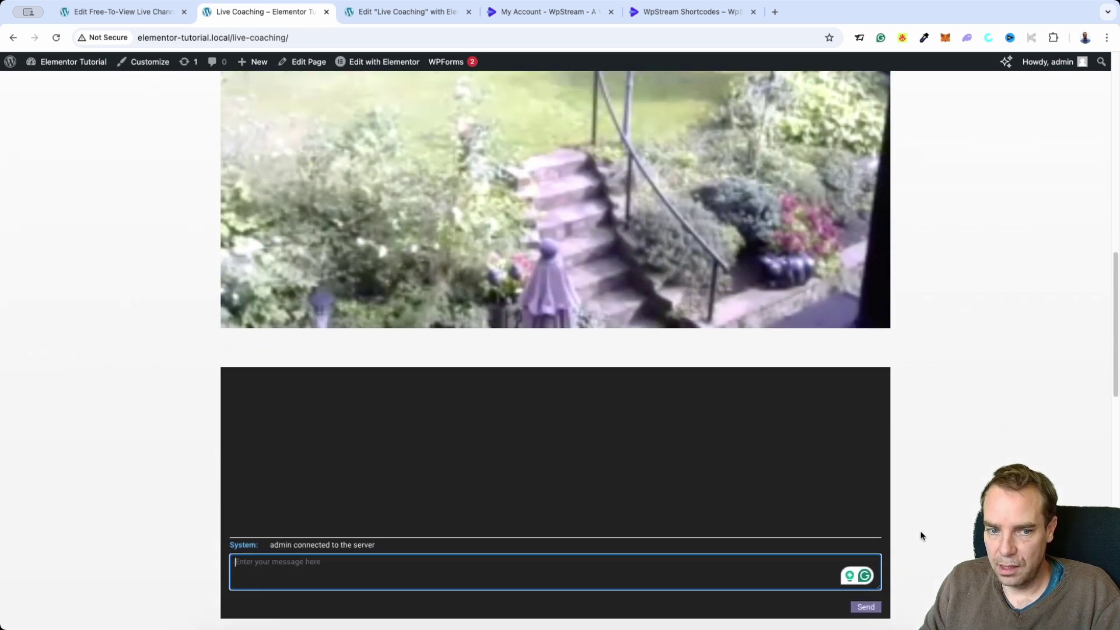
scroll(925, 532, "up", 5)
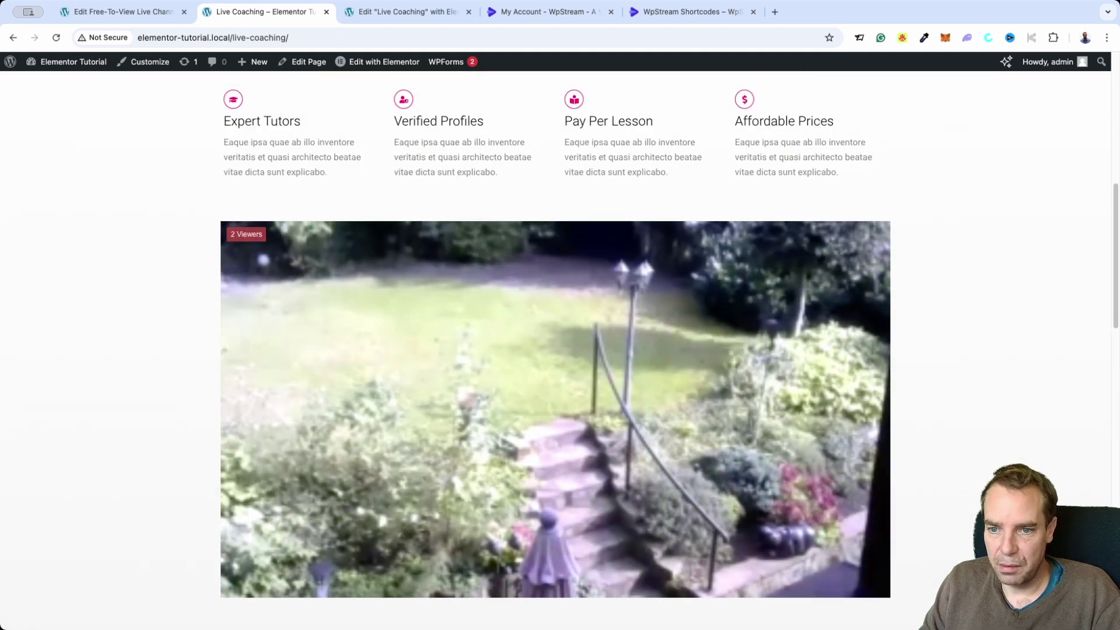
scroll(932, 501, "down", 1)
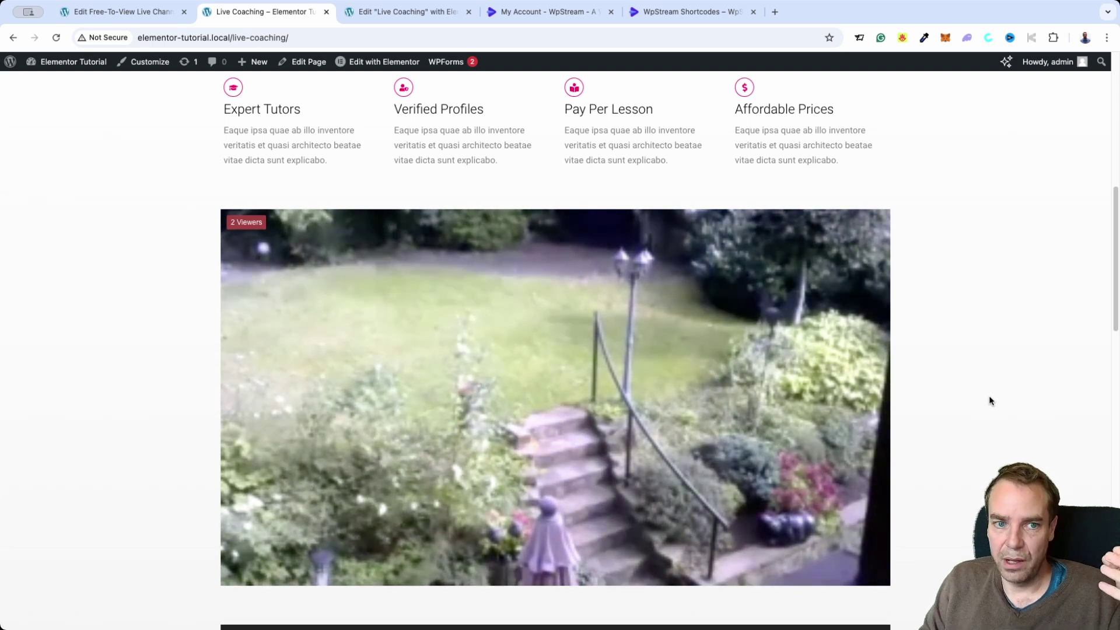
scroll(962, 427, "down", 1)
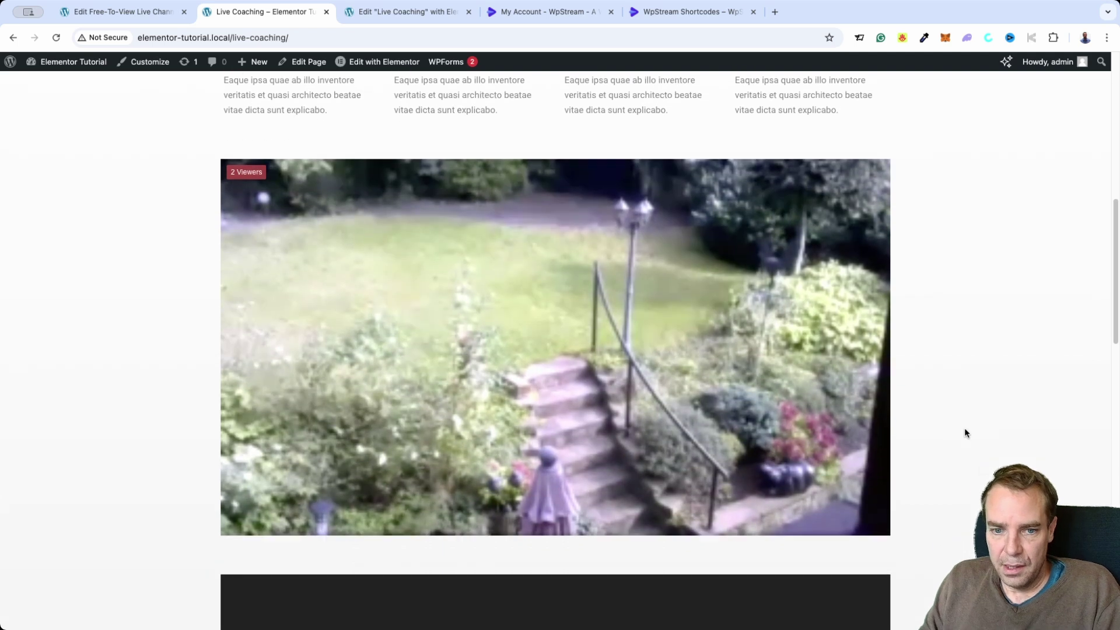
scroll(965, 428, "down", 3)
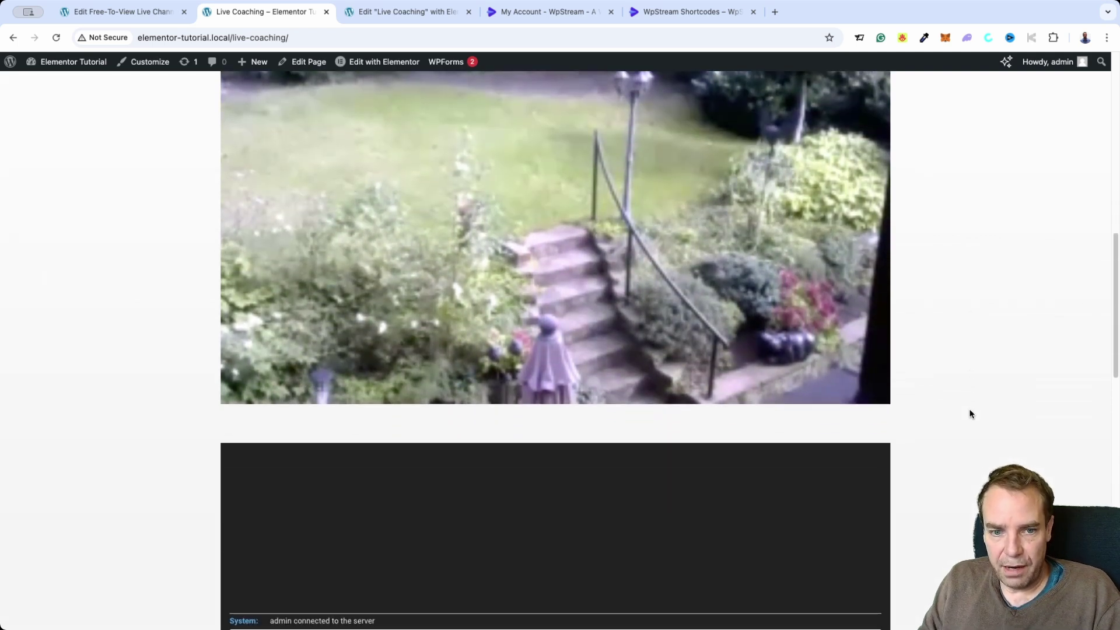
scroll(969, 413, "down", 1)
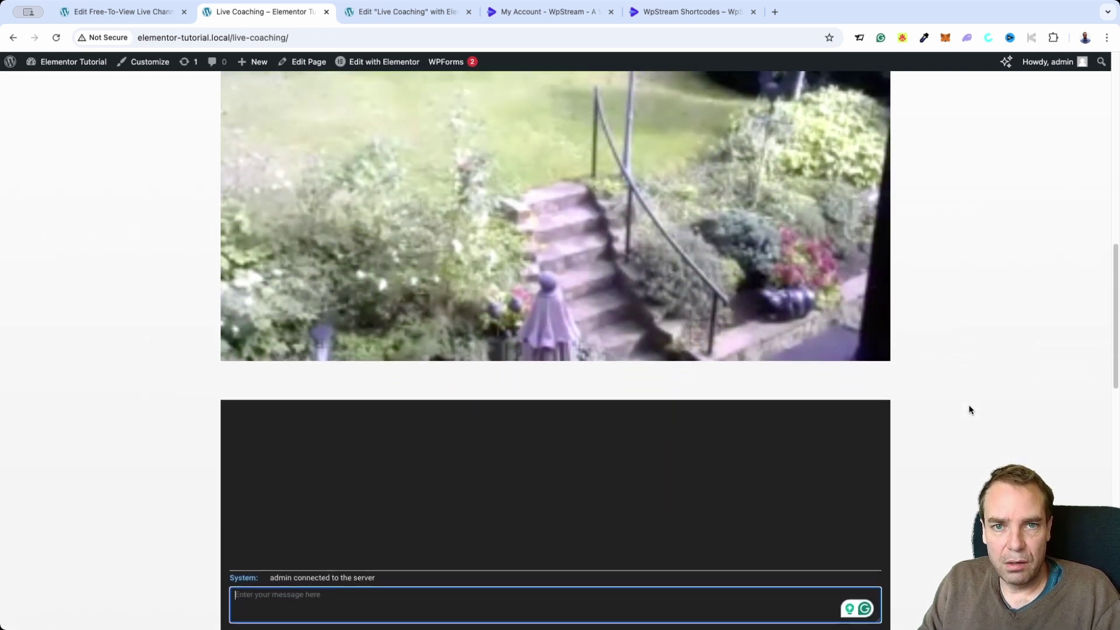
scroll(969, 410, "up", 13)
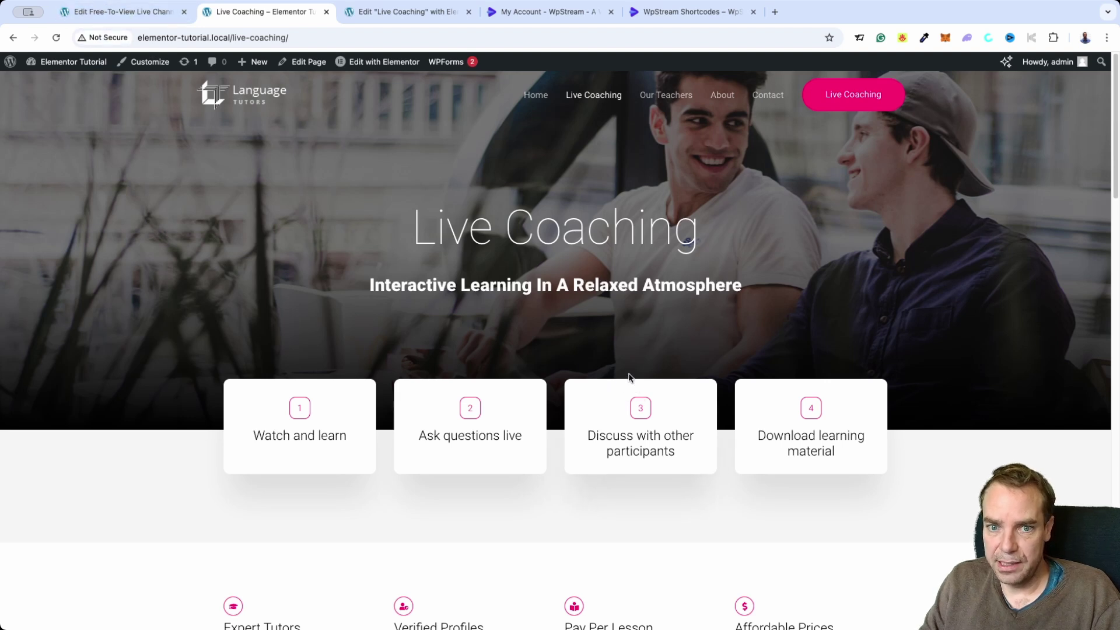
left_click(155, 12)
left_click(249, 13)
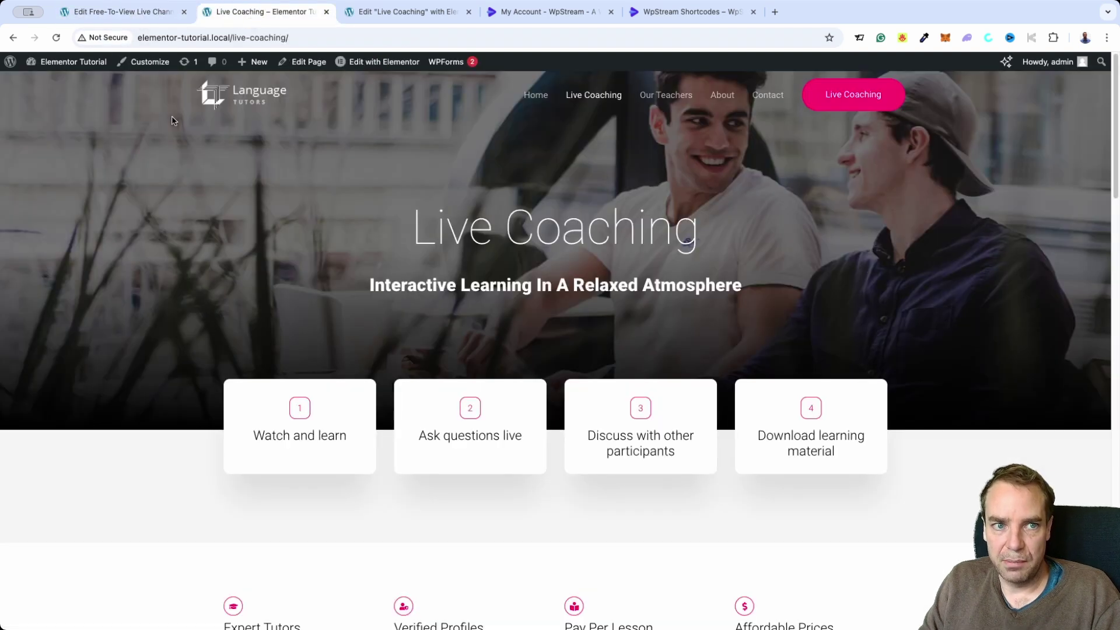
left_click(79, 68)
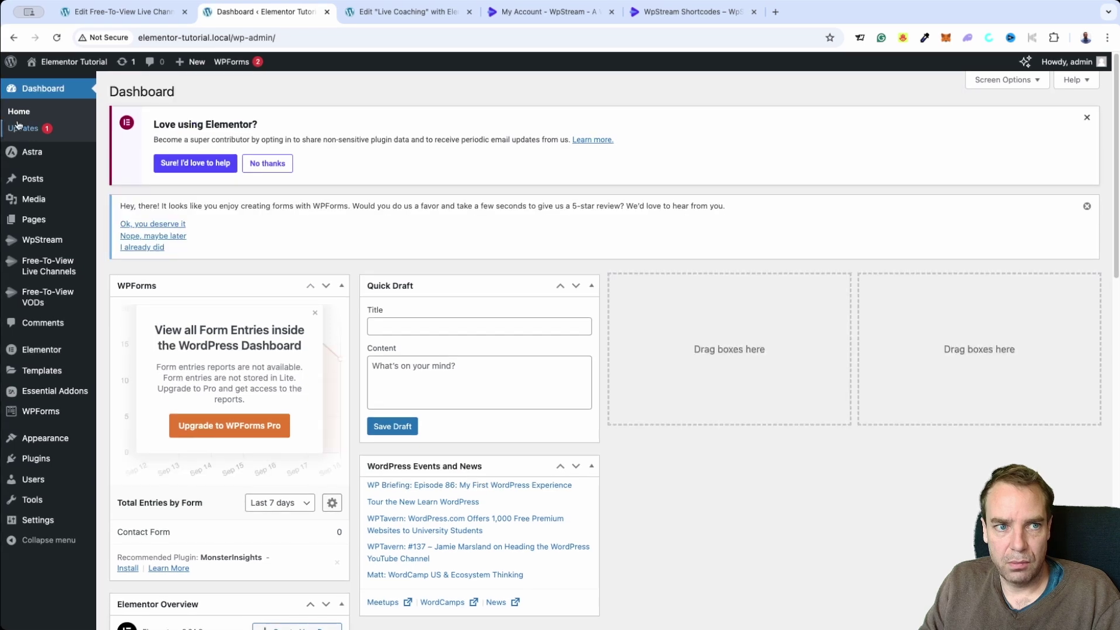
left_click(51, 82)
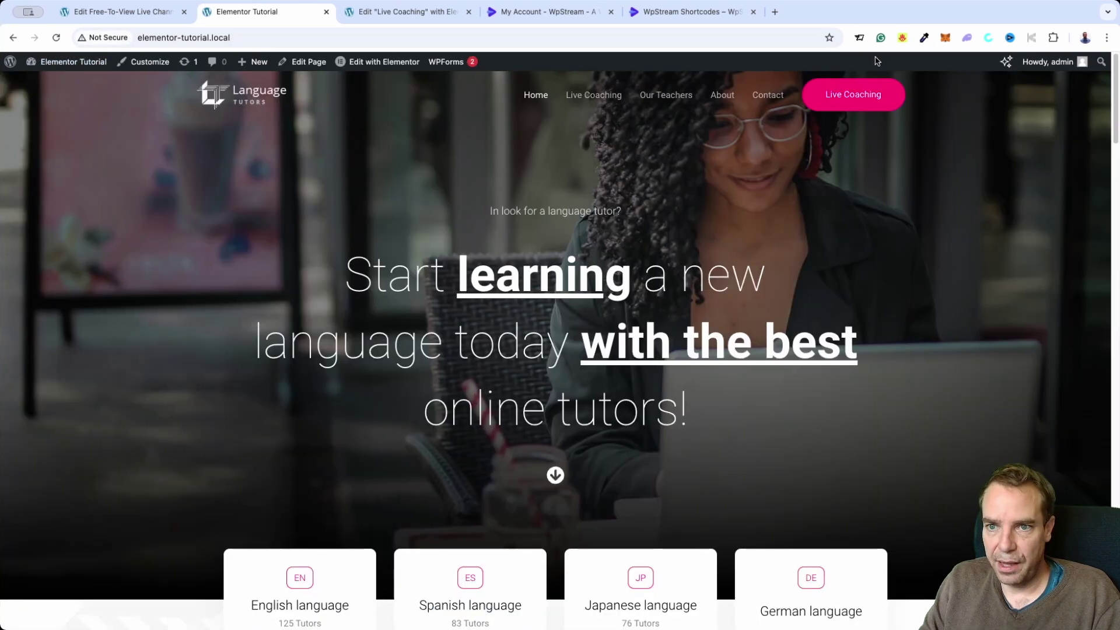
left_click(880, 101)
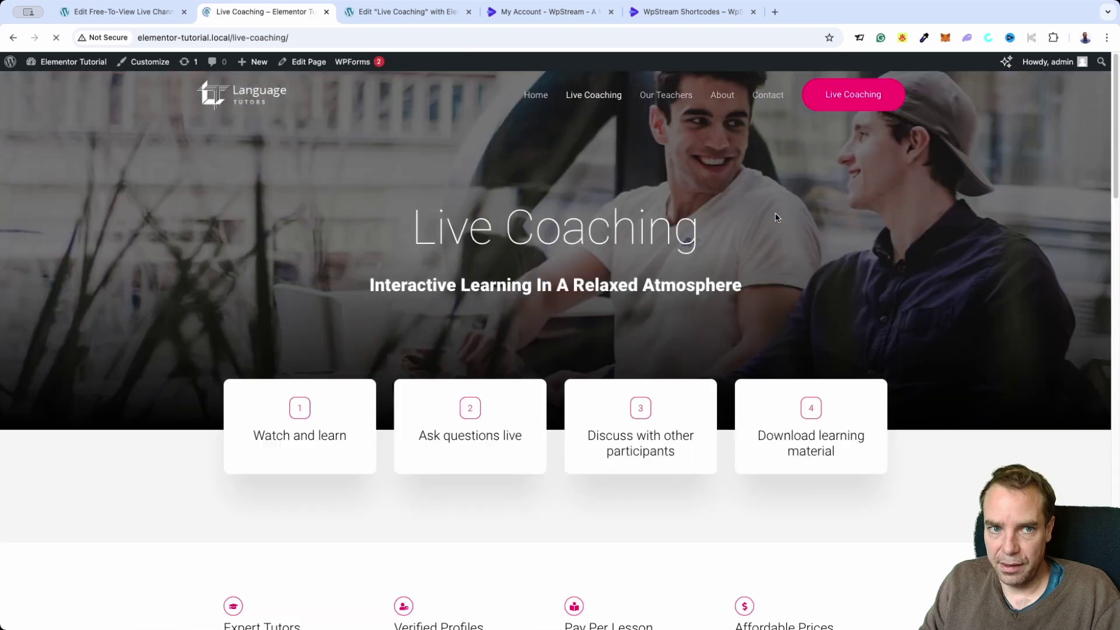
scroll(782, 222, "down", 15)
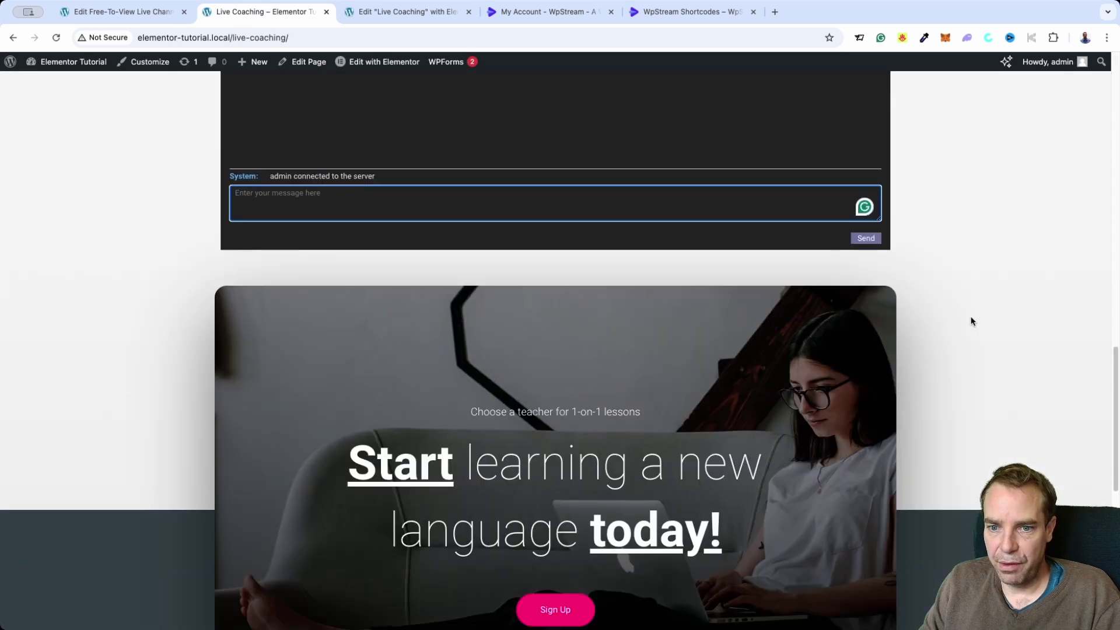
scroll(996, 373, "up", 7)
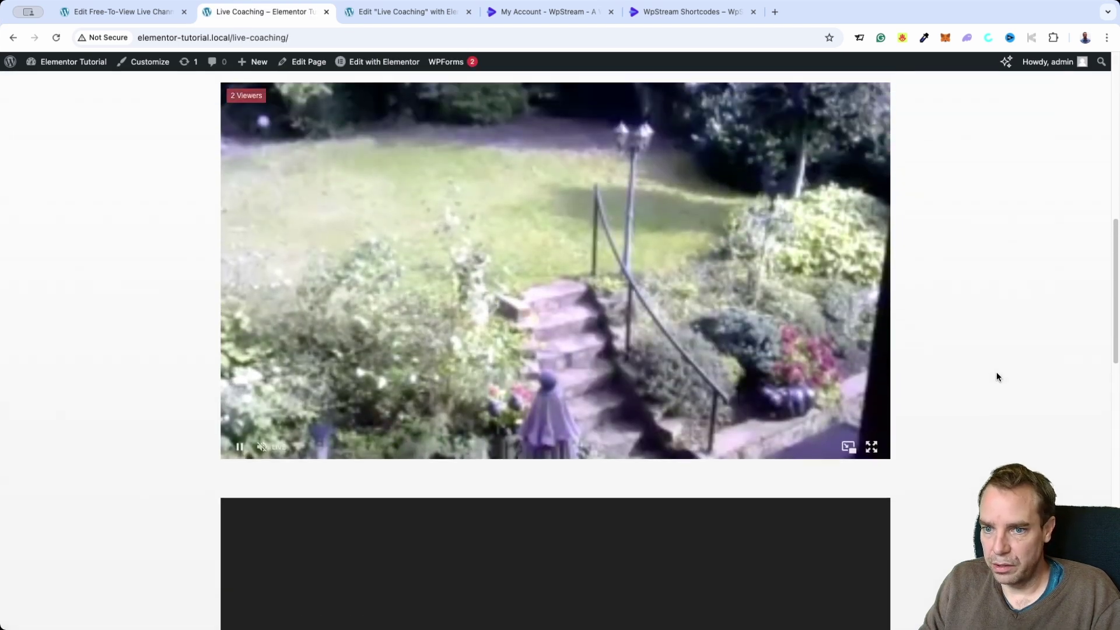
scroll(996, 376, "up", 1)
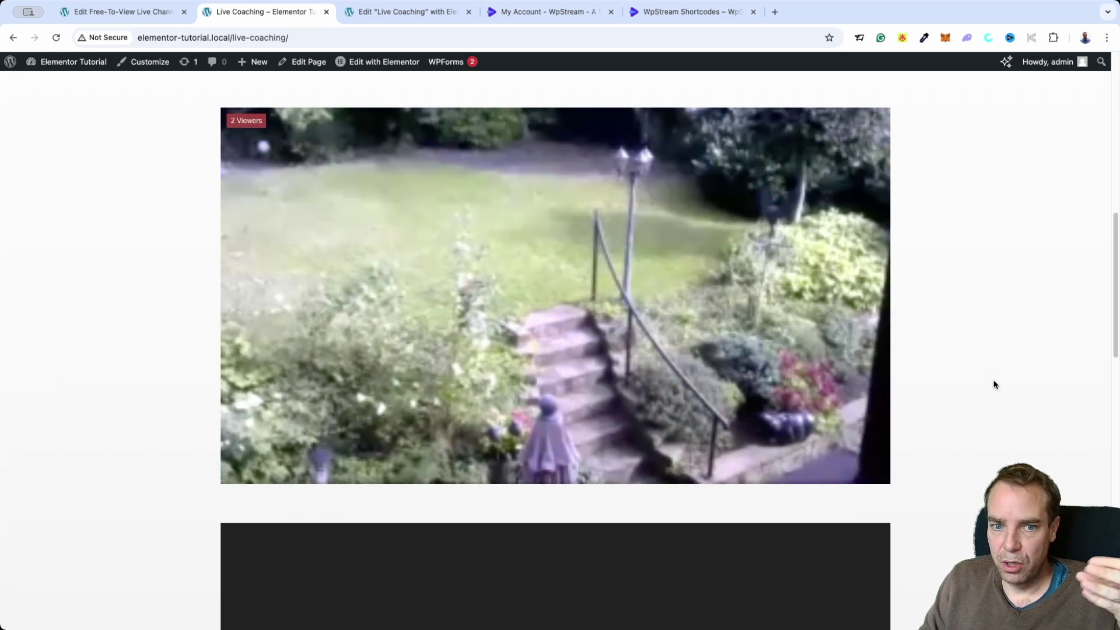
scroll(978, 411, "up", 1)
scroll(979, 402, "up", 3)
scroll(1002, 453, "up", 8)
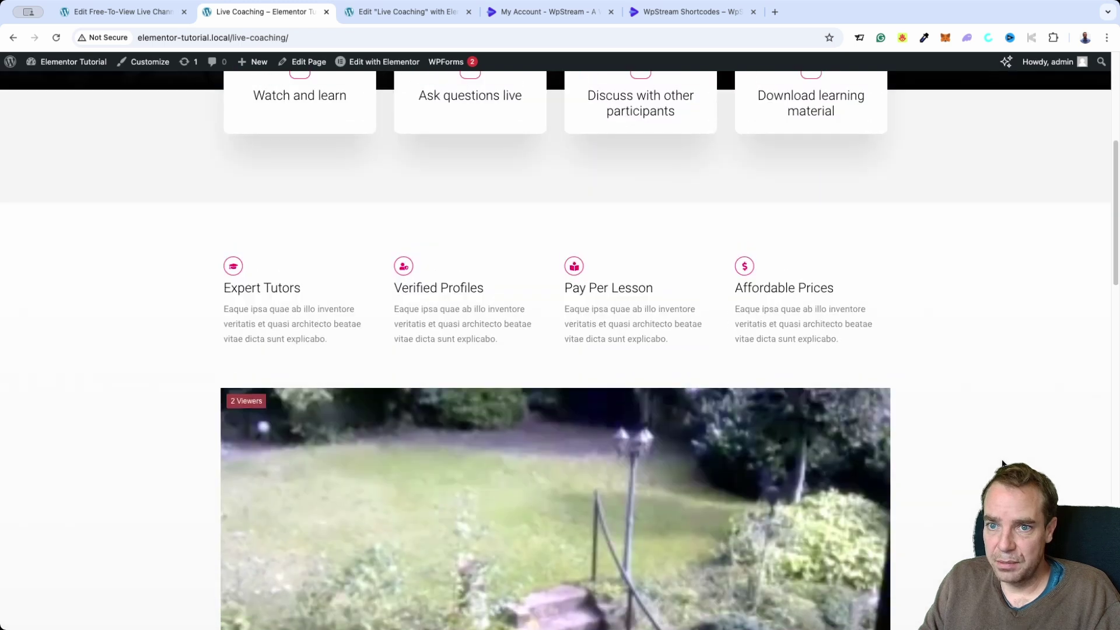
scroll(990, 458, "up", 5)
scroll(943, 484, "down", 4)
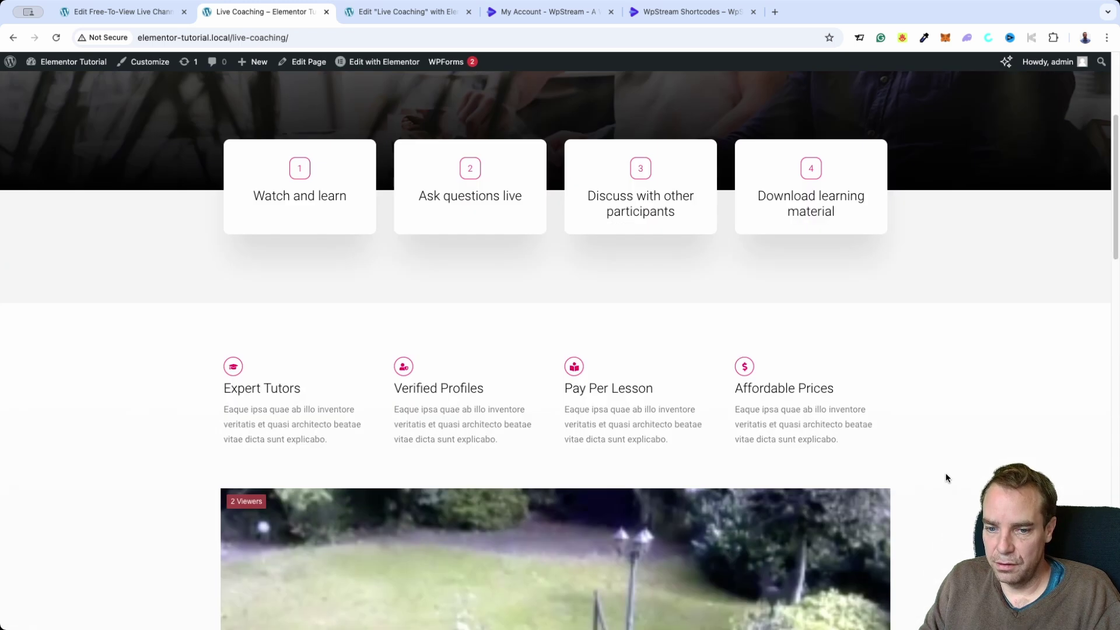
scroll(945, 470, "down", 3)
scroll(949, 470, "up", 5)
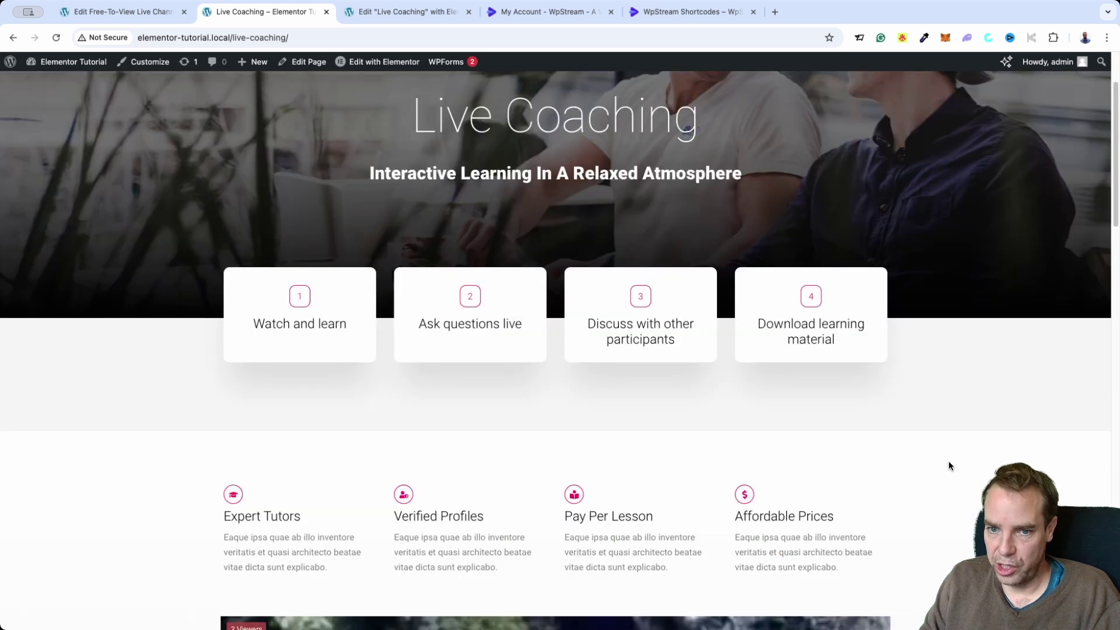
scroll(948, 460, "up", 2)
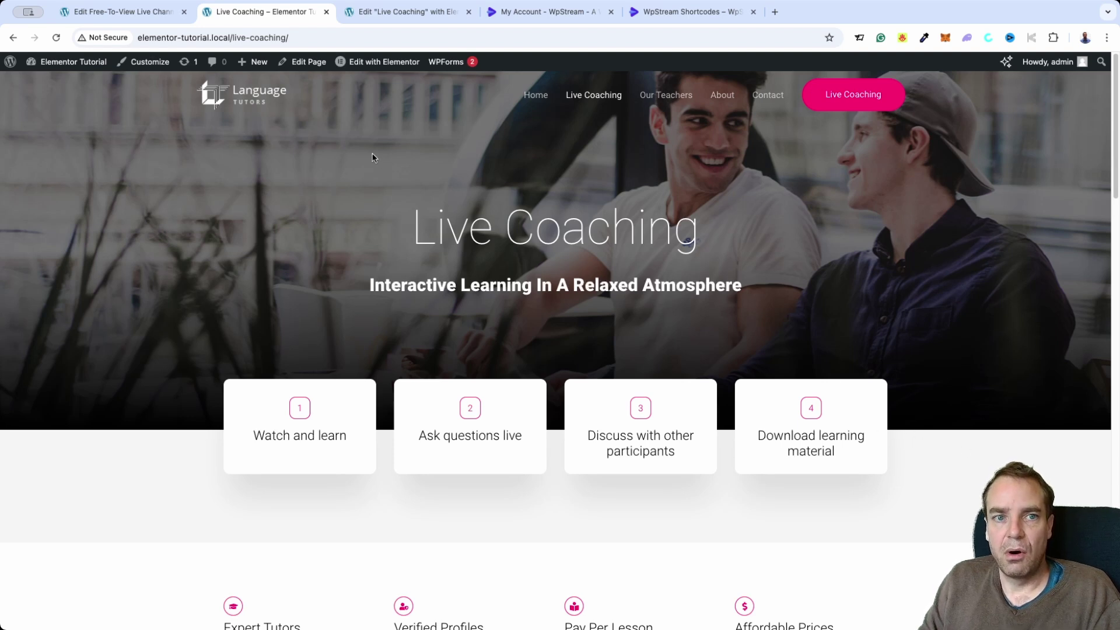
Open the page in the block editor and mark it Password protected with a password
left_click(315, 66)
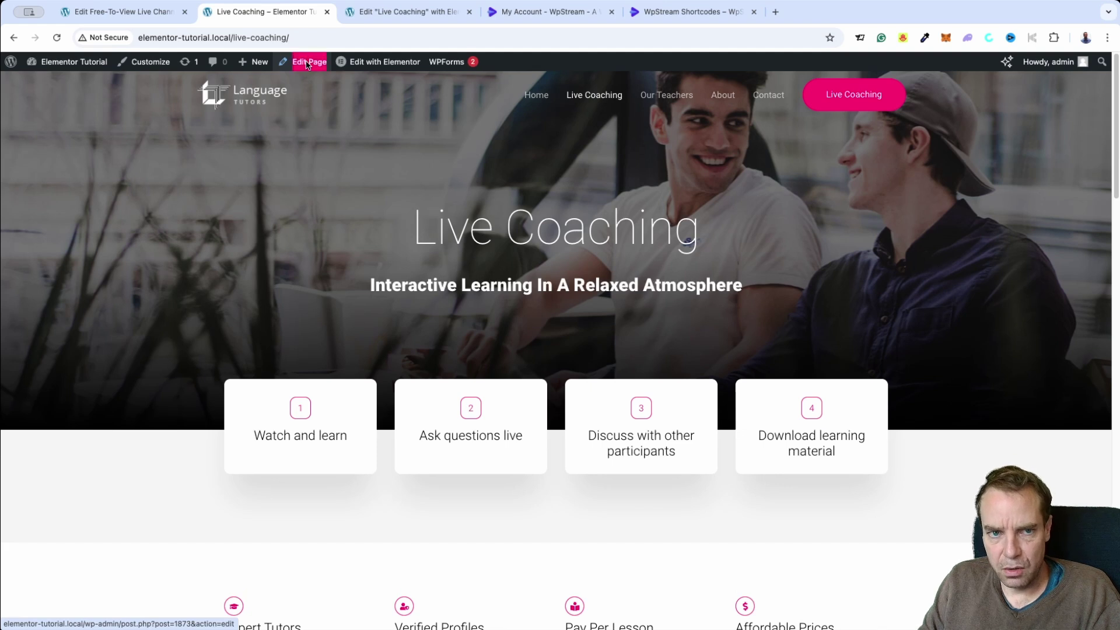
left_click(384, 13)
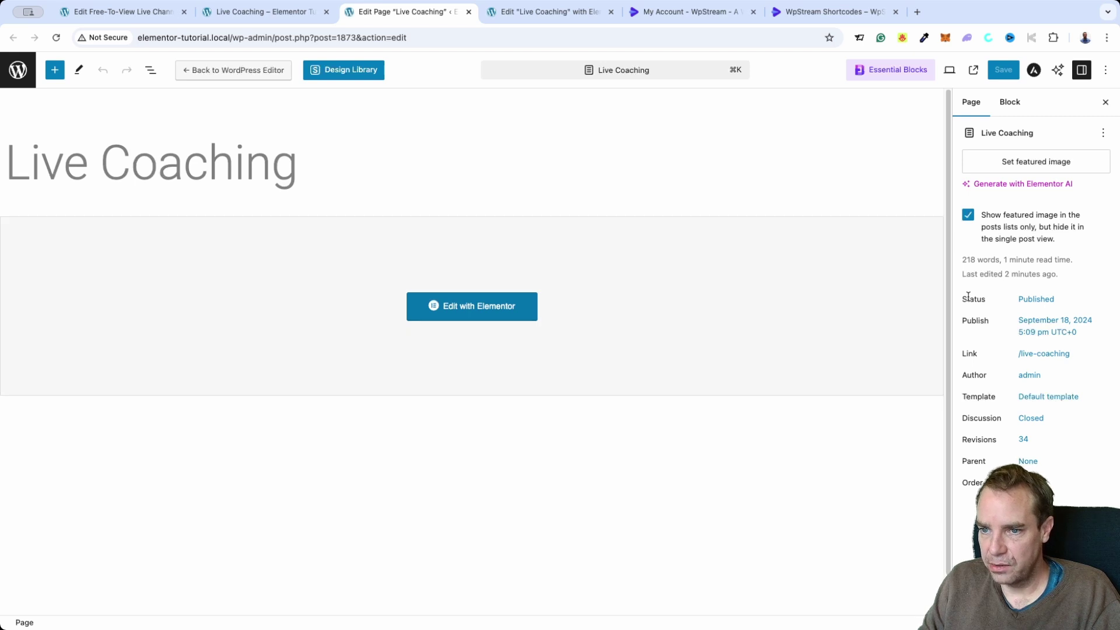
left_click(1029, 301)
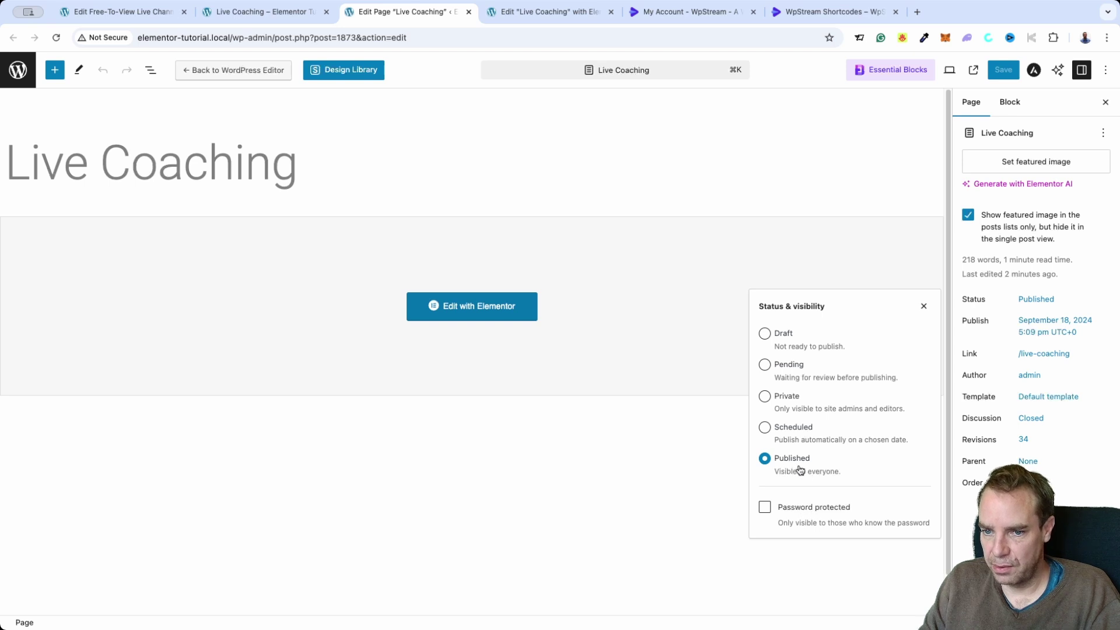
left_click(764, 510)
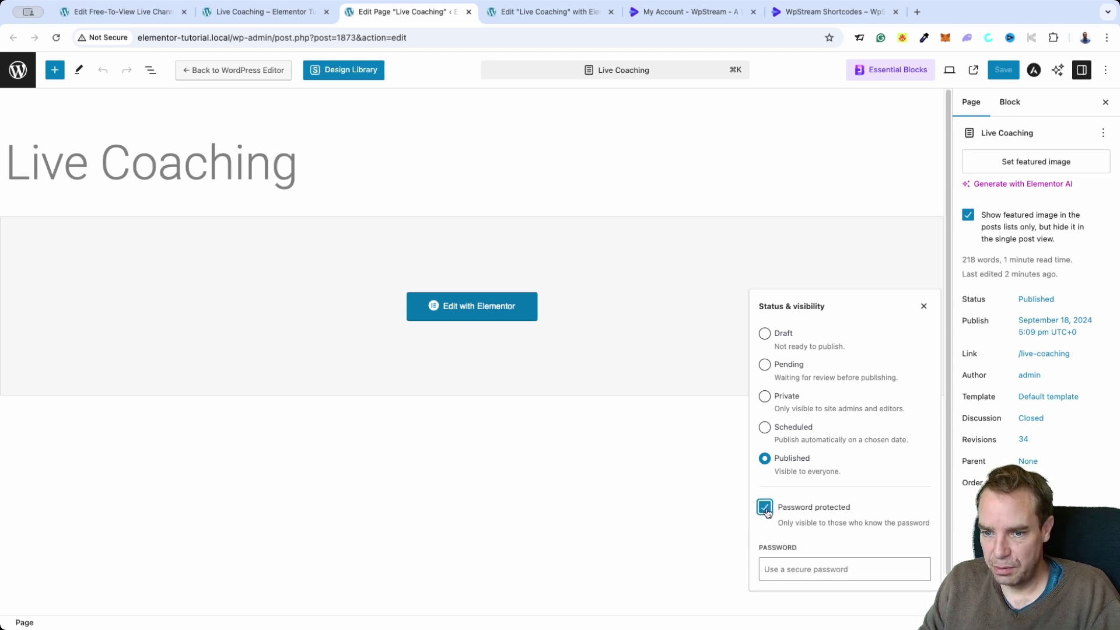
left_click(801, 565)
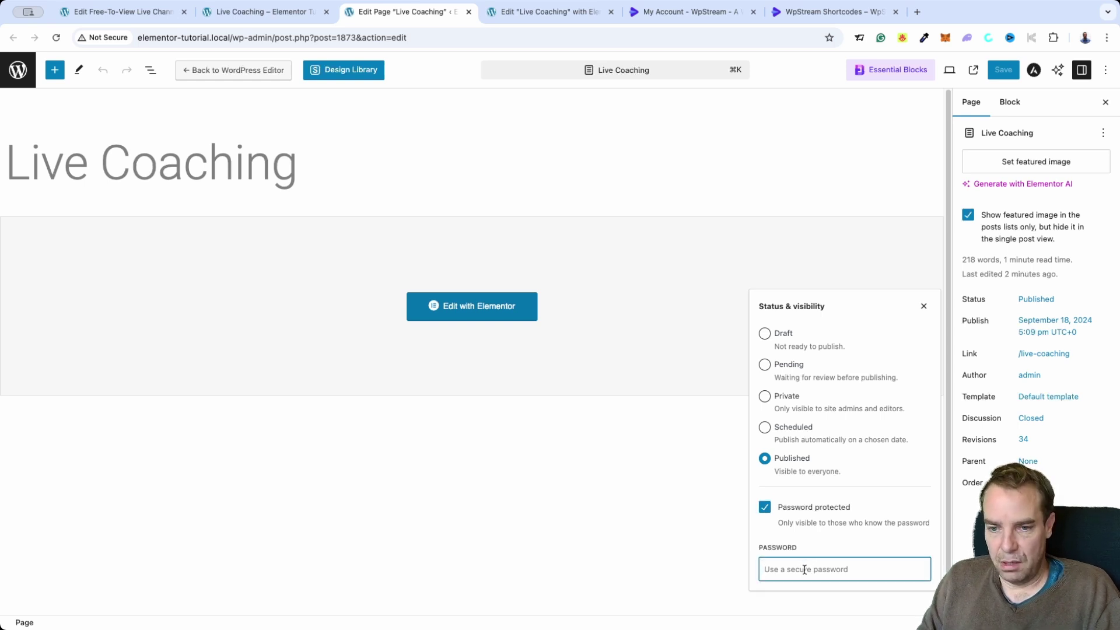
type("1234")
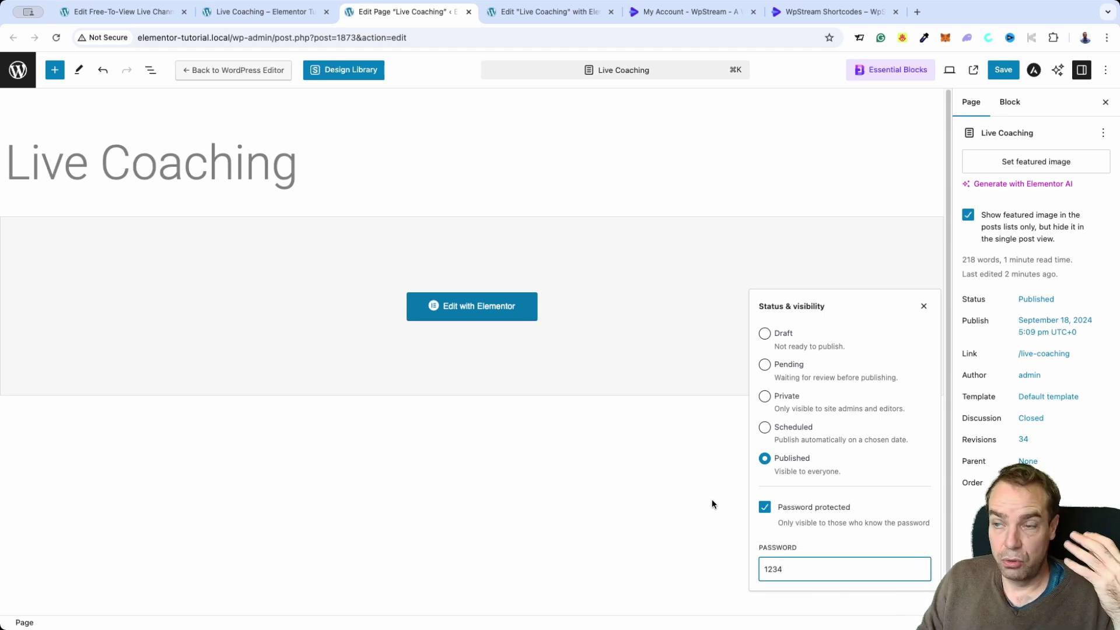
Turn password protection back off, leaving the Live Coaching page Published
left_click(770, 515)
left_click(922, 306)
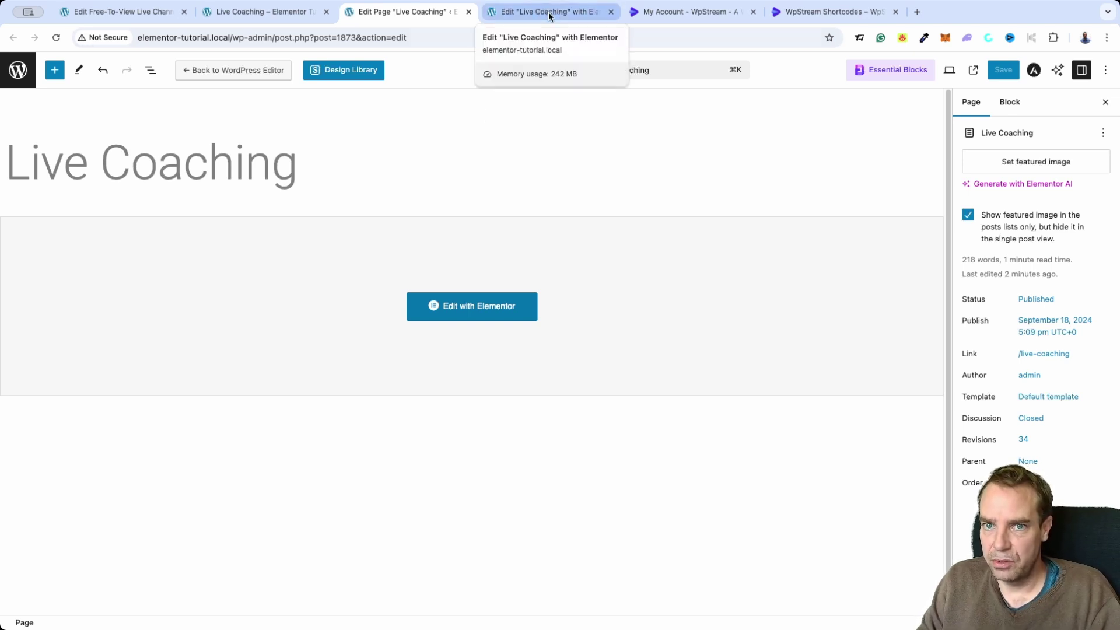
left_click(524, 18)
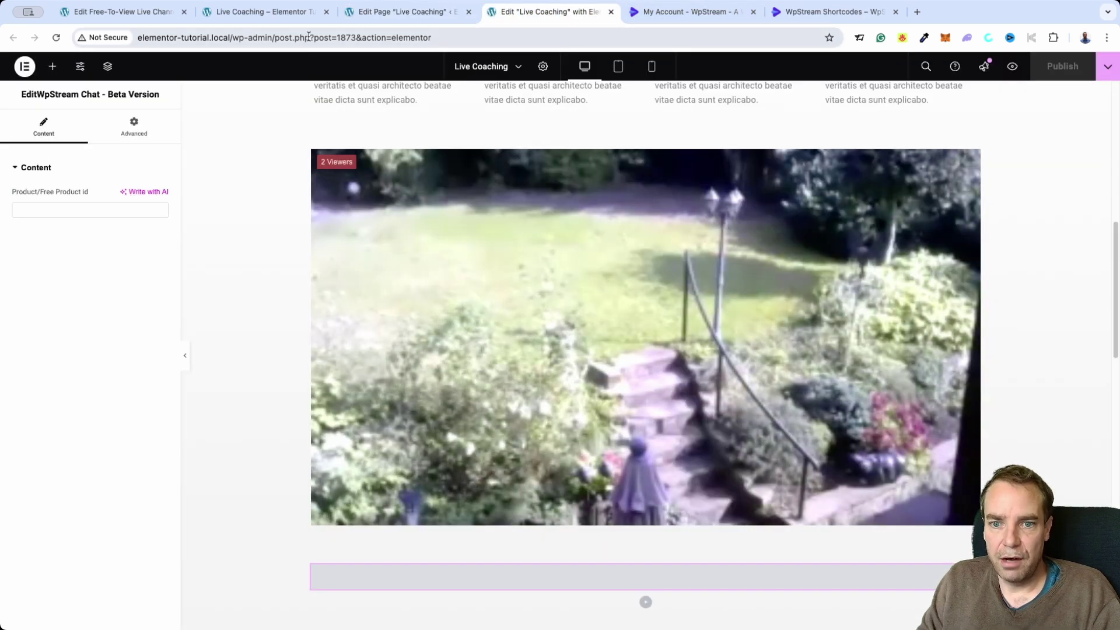
left_click(262, 18)
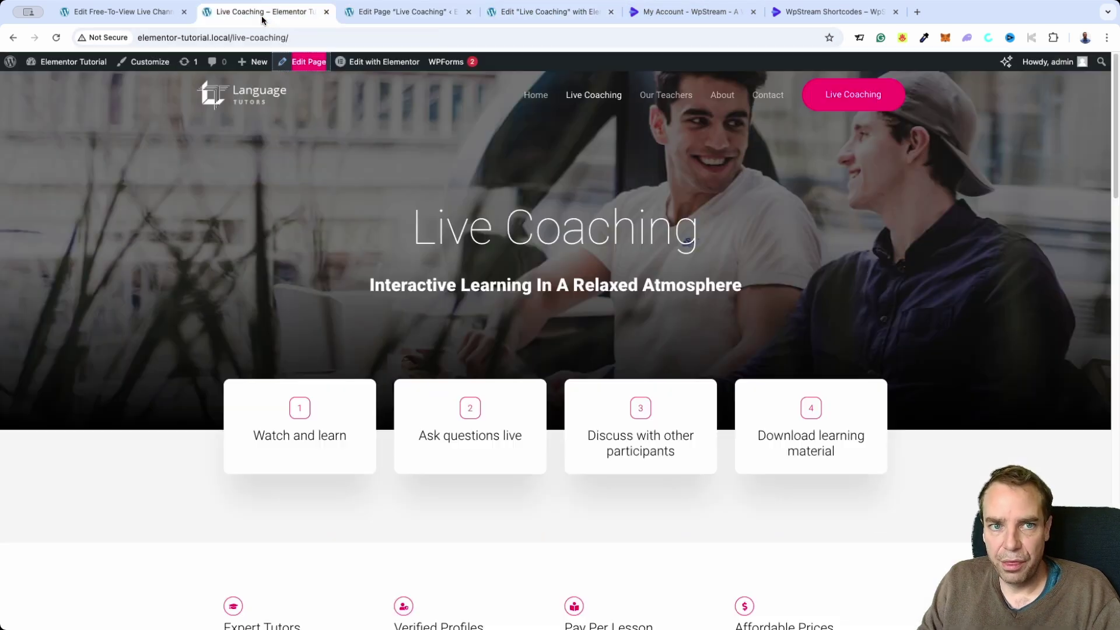
left_click(376, 14)
left_click(295, 13)
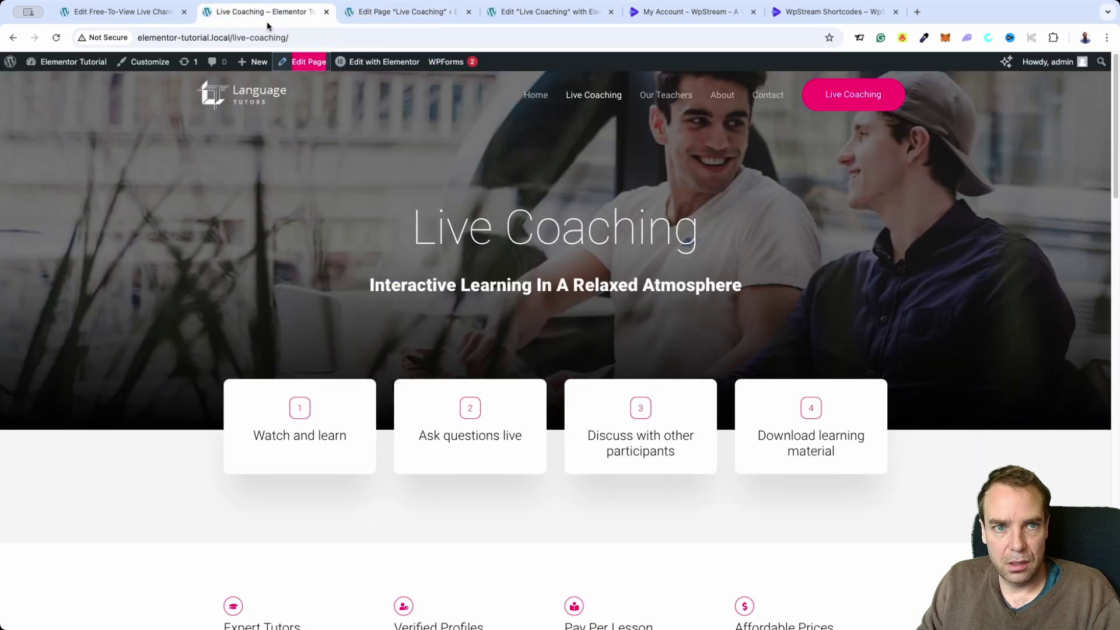
scroll(457, 317, "down", 10)
scroll(957, 403, "down", 4)
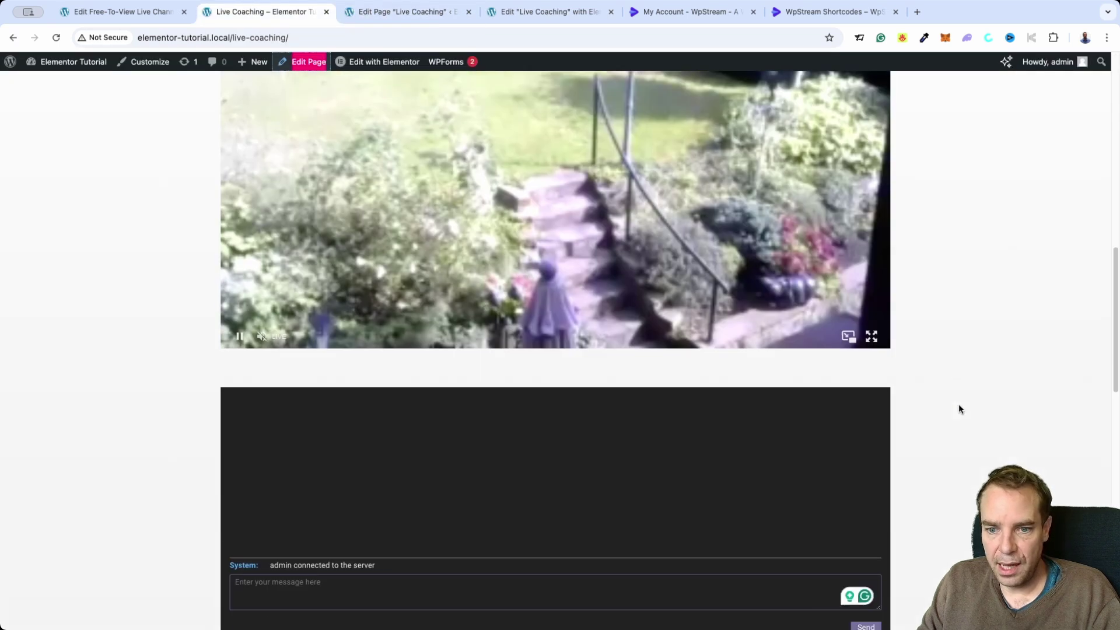
scroll(443, 325, "up", 4)
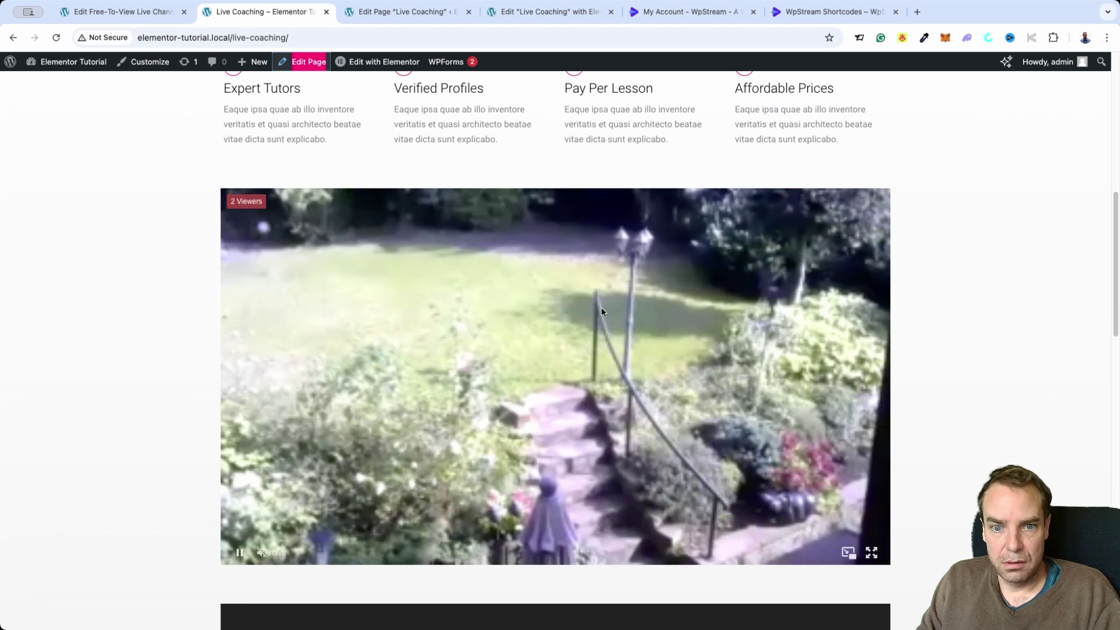
scroll(926, 391, "down", 3)
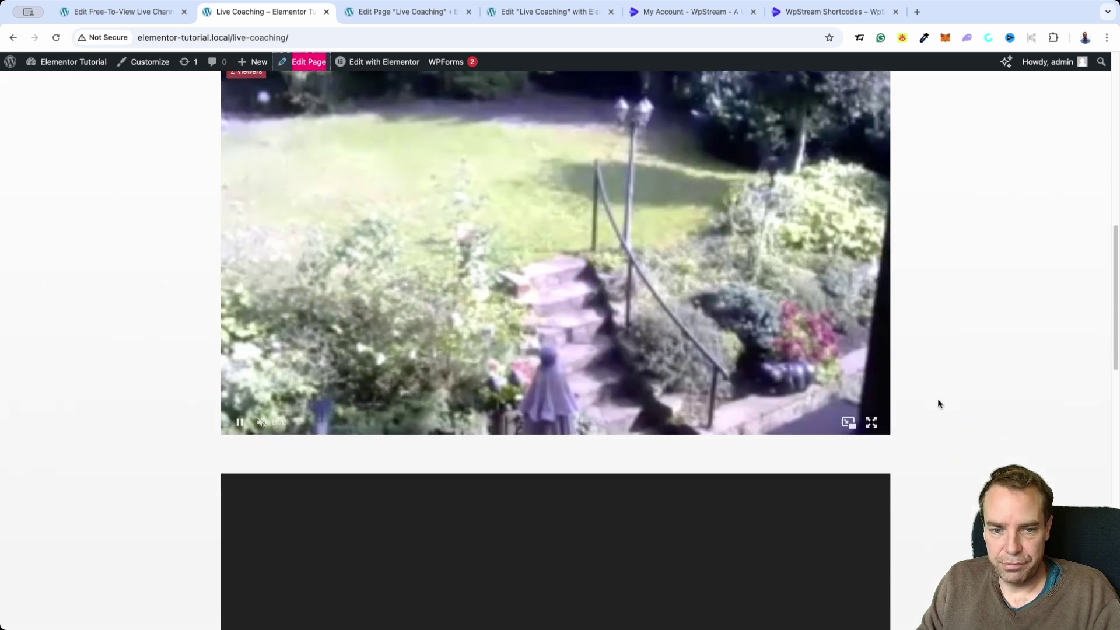
scroll(938, 404, "down", 3)
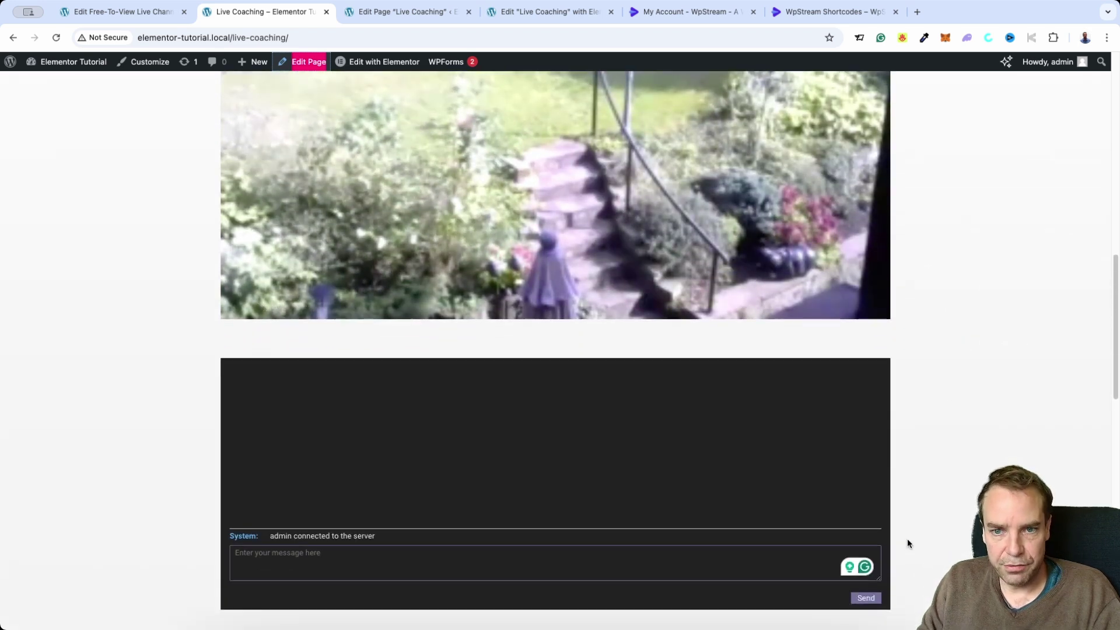
scroll(907, 543, "up", 7)
scroll(915, 536, "down", 1)
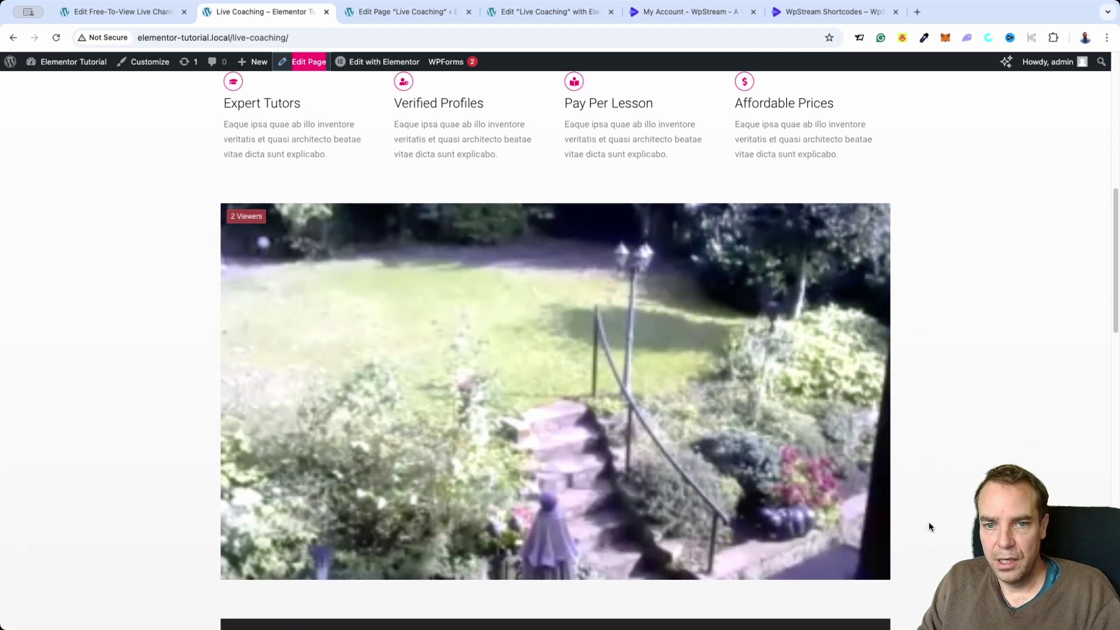
scroll(945, 371, "up", 1)
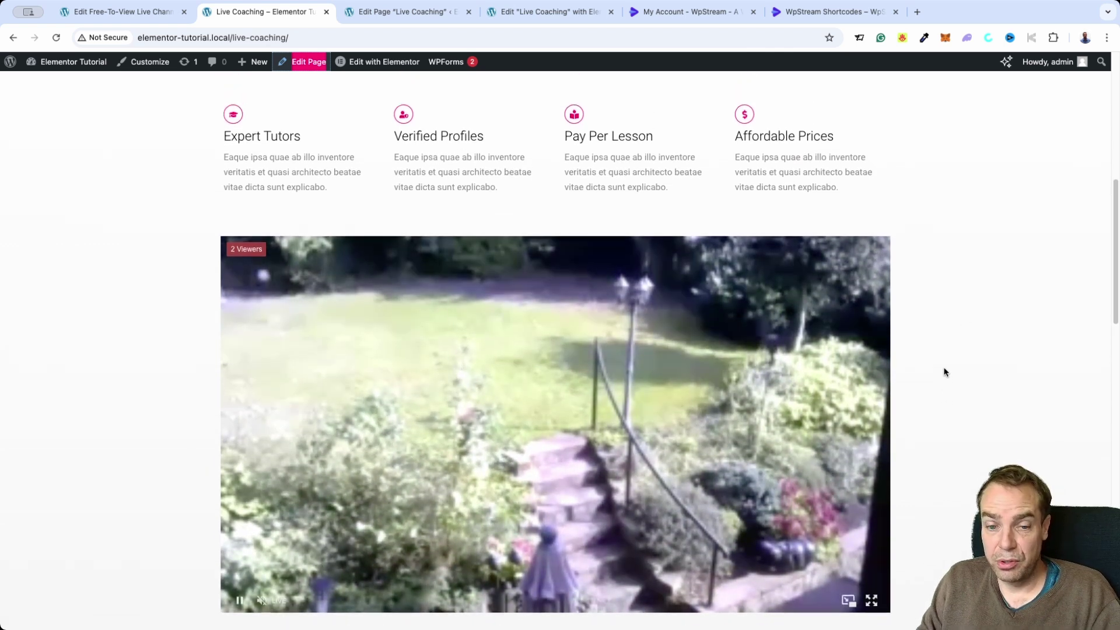
scroll(944, 372, "down", 2)
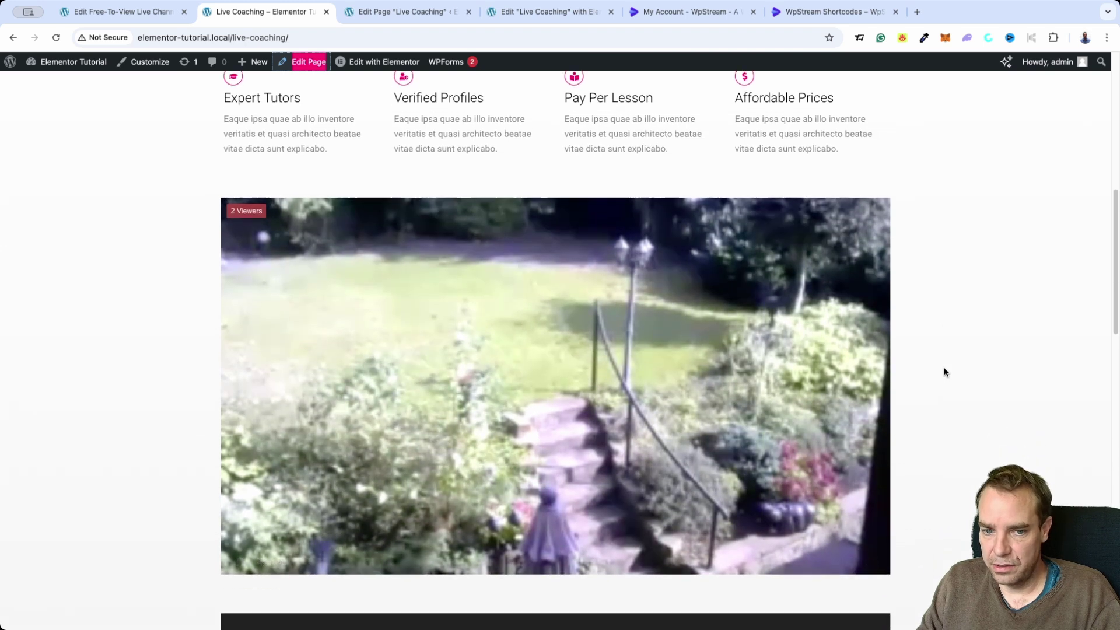
scroll(944, 371, "down", 1)
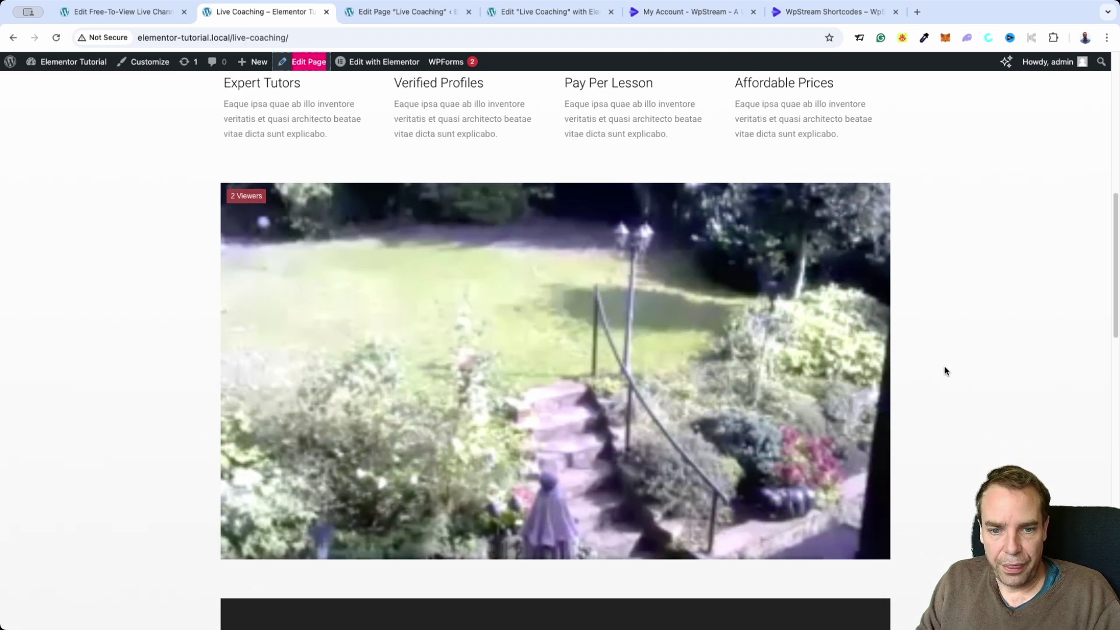
scroll(946, 371, "up", 3)
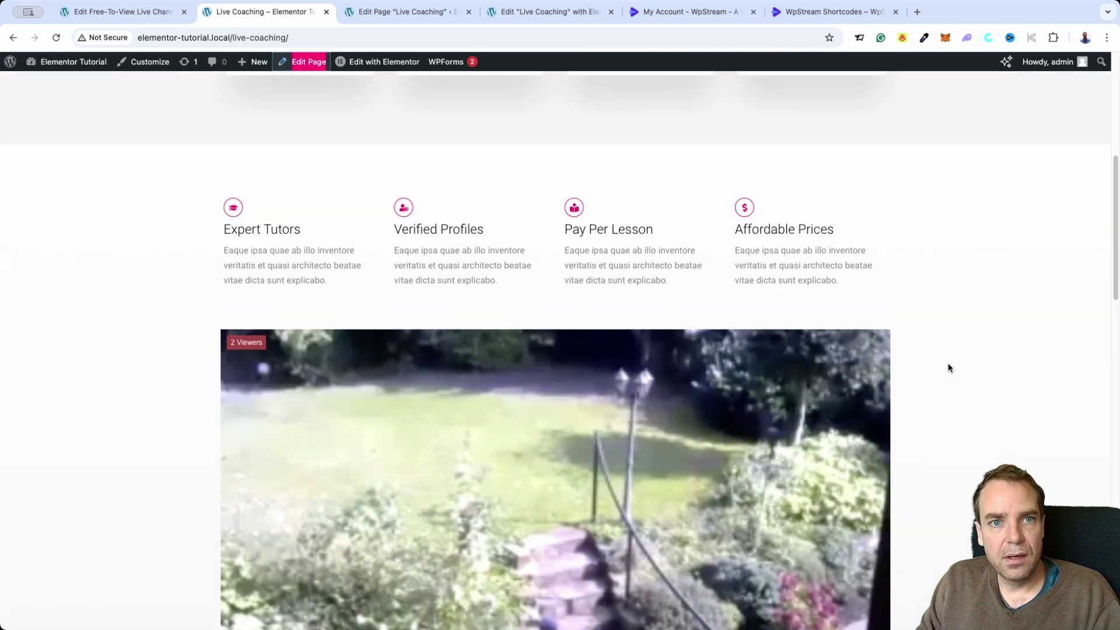
scroll(947, 367, "down", 3)
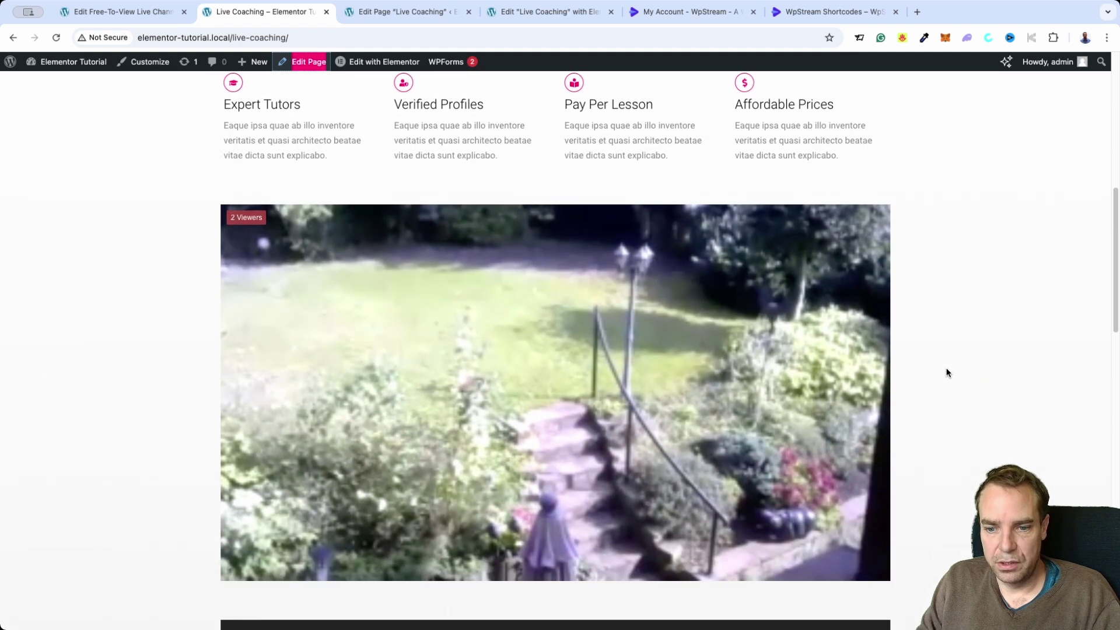